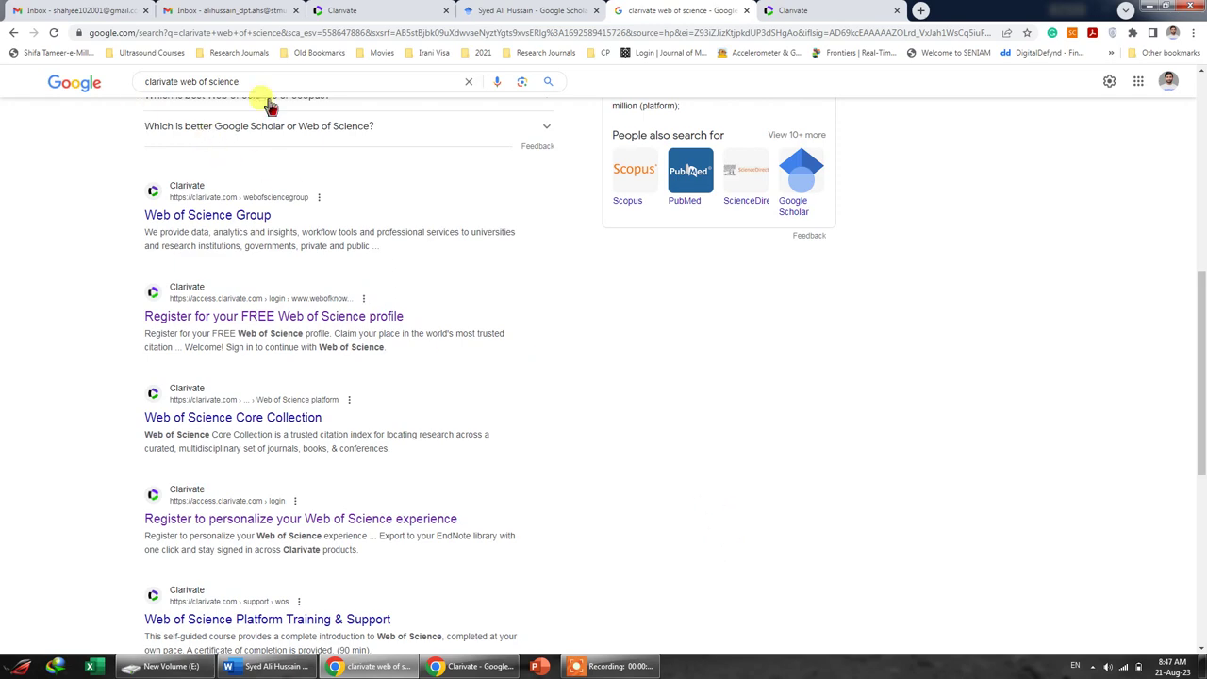
Open the profile Register link in a new Web of Science tab and switch to it
scroll(267, 122, up, 5)
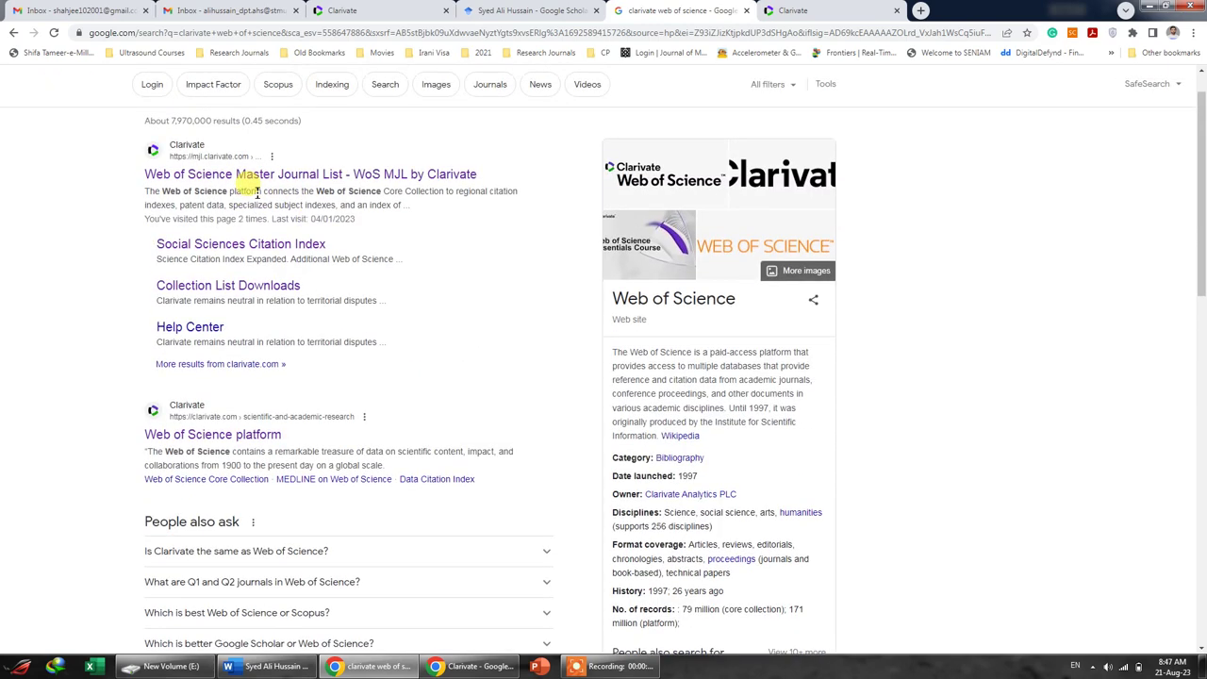
scroll(304, 198, down, 2)
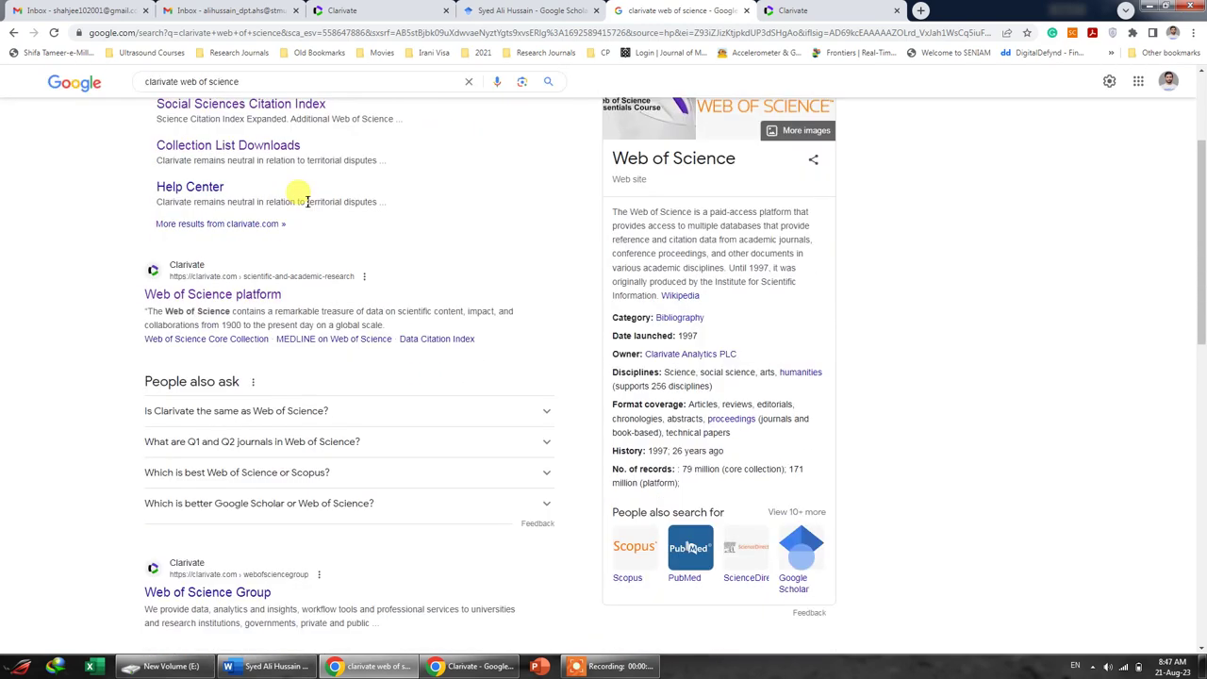
scroll(306, 201, down, 2)
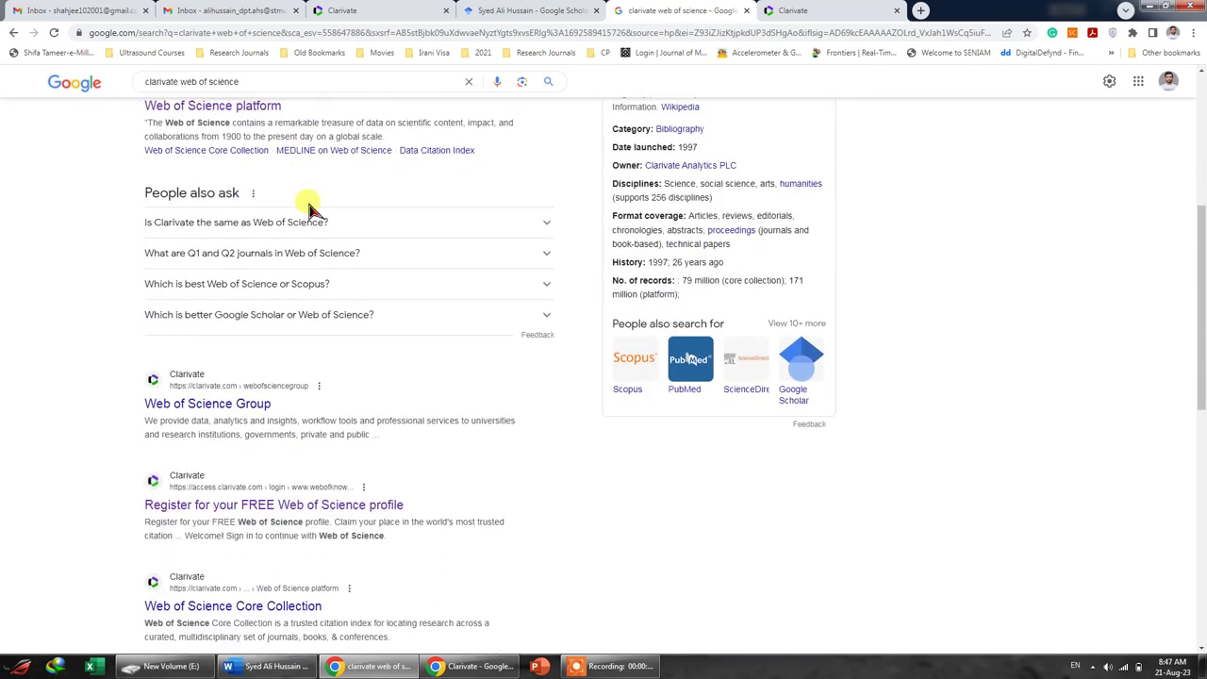
scroll(310, 200, down, 1)
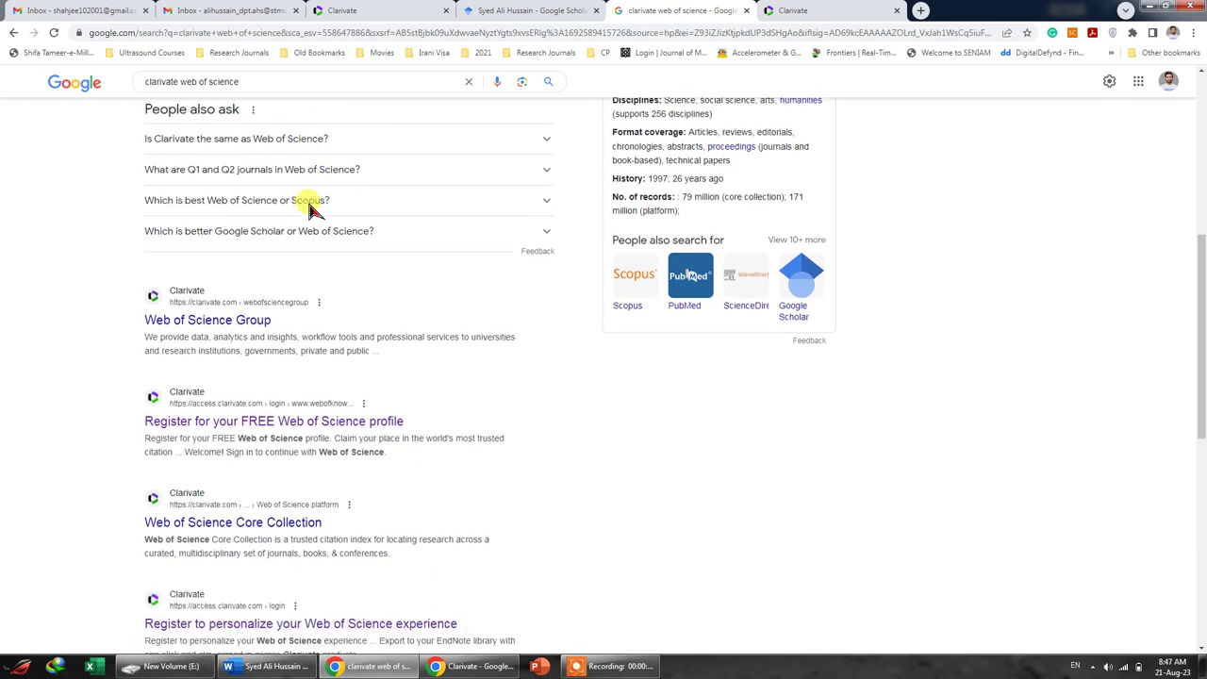
right_click(330, 386)
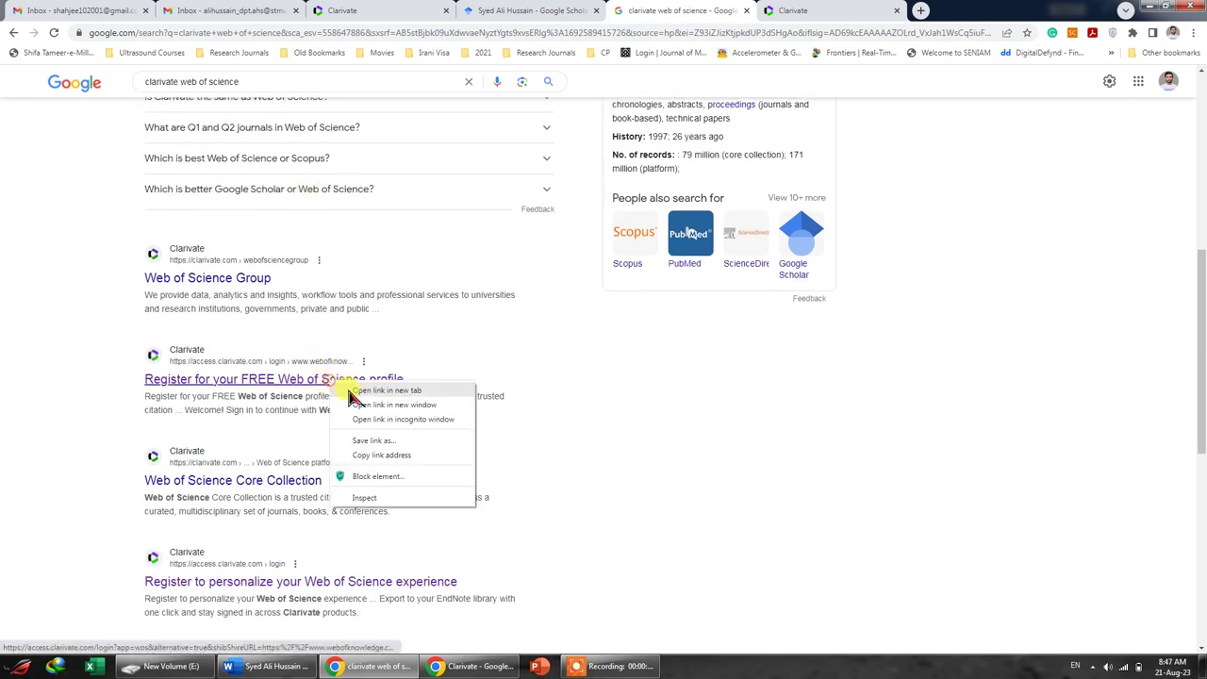
click(351, 395)
click(934, 13)
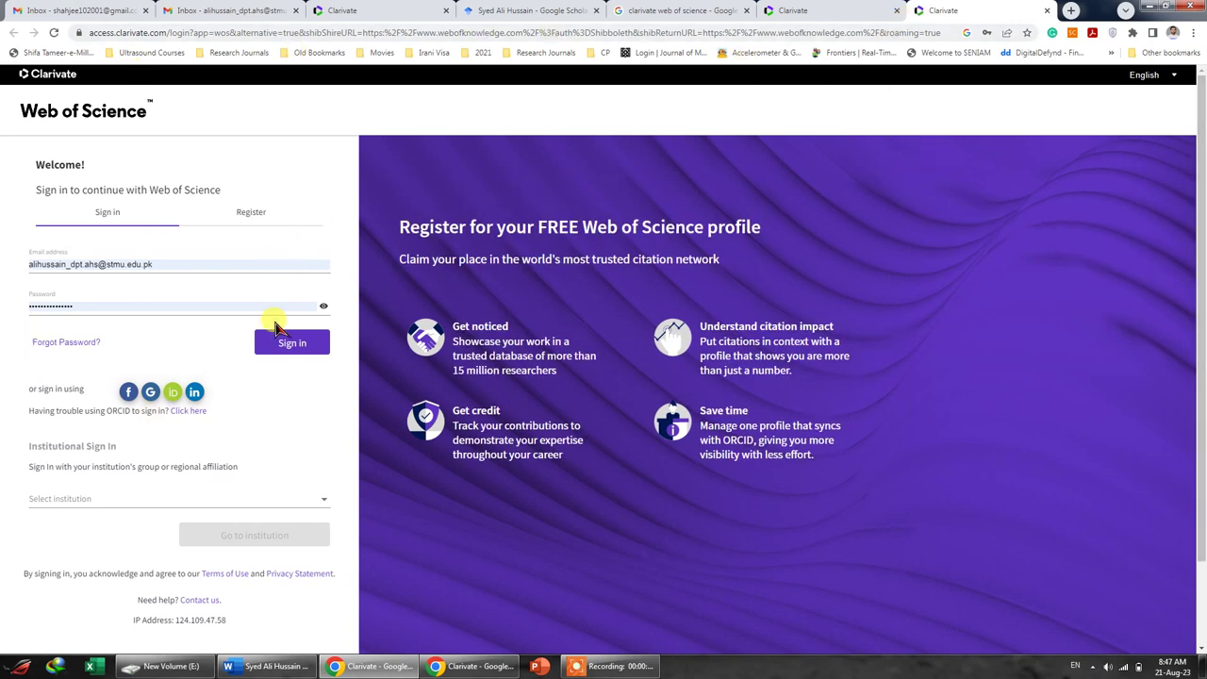
Toggle between the Register and Sign in forms, then sign in with the saved account
click(240, 215)
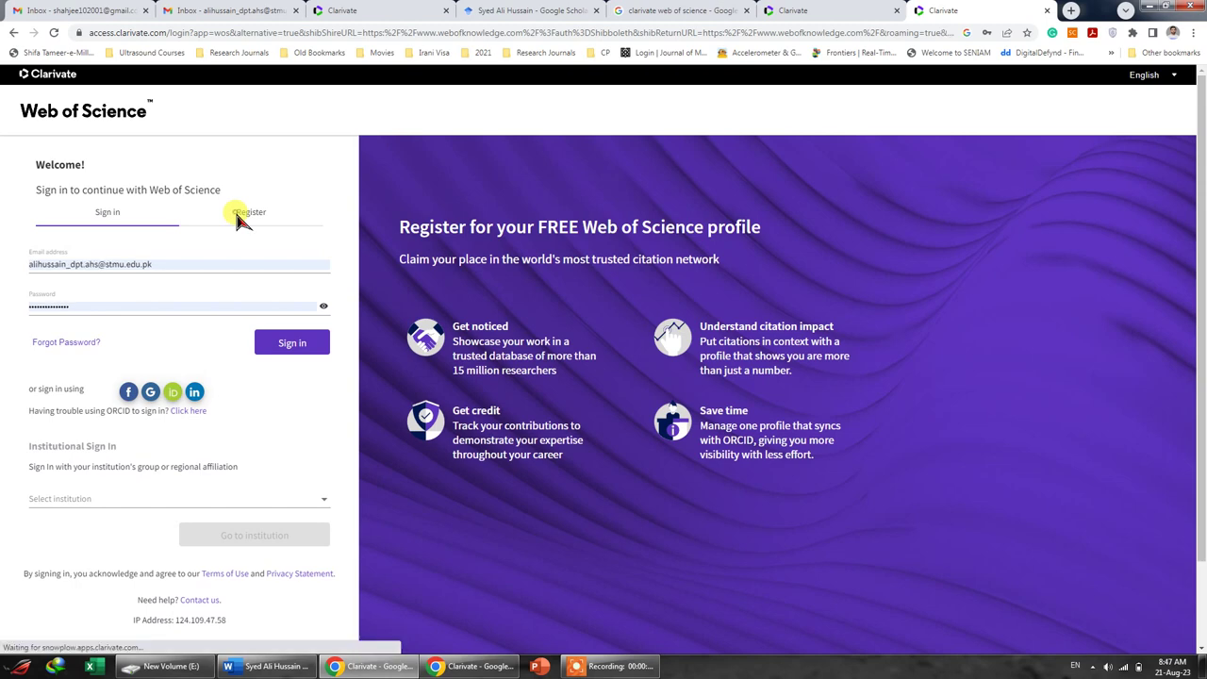
click(245, 216)
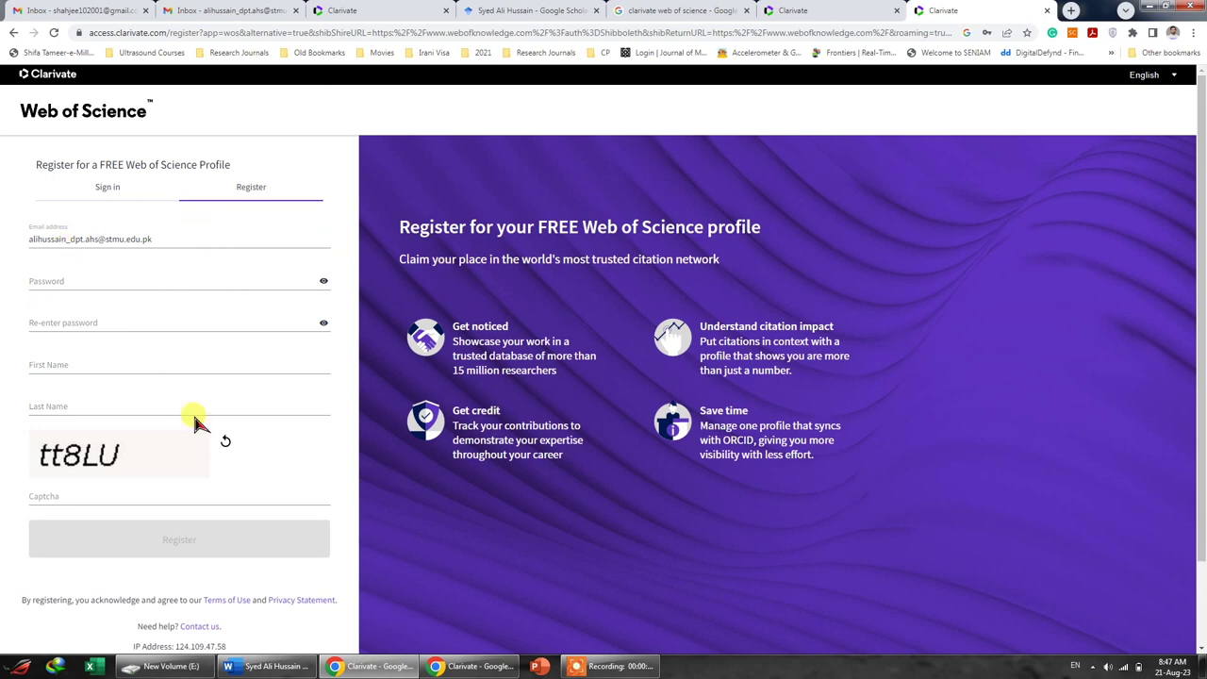
click(108, 185)
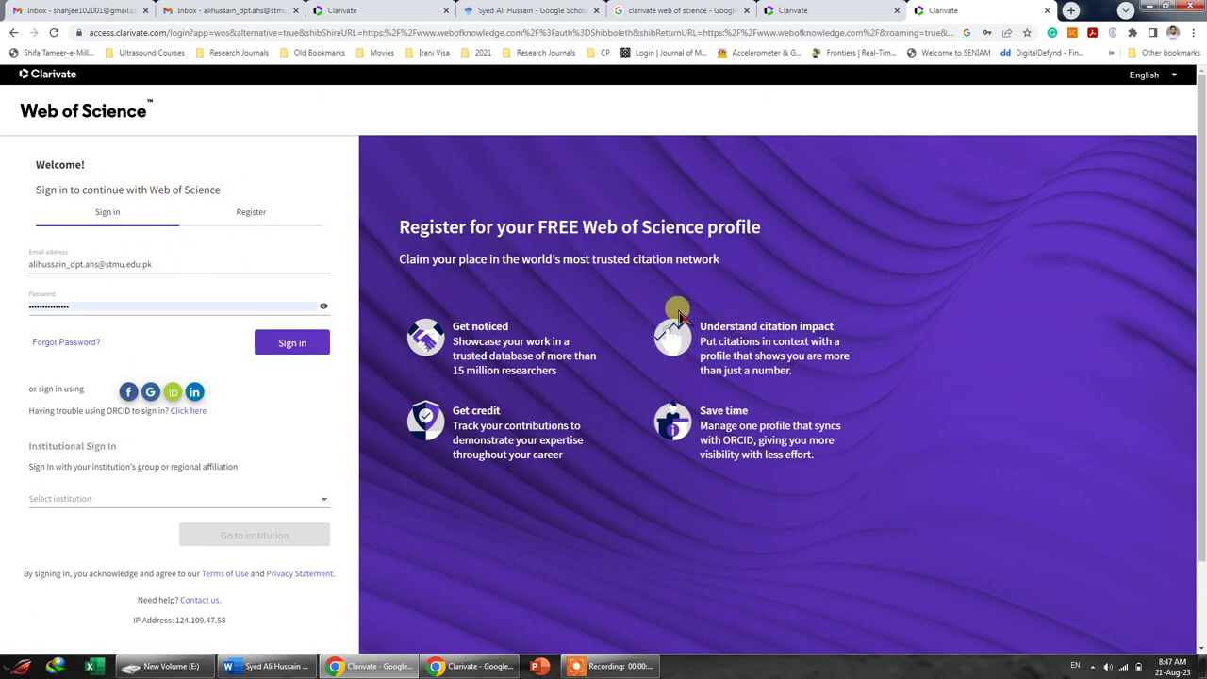
click(313, 347)
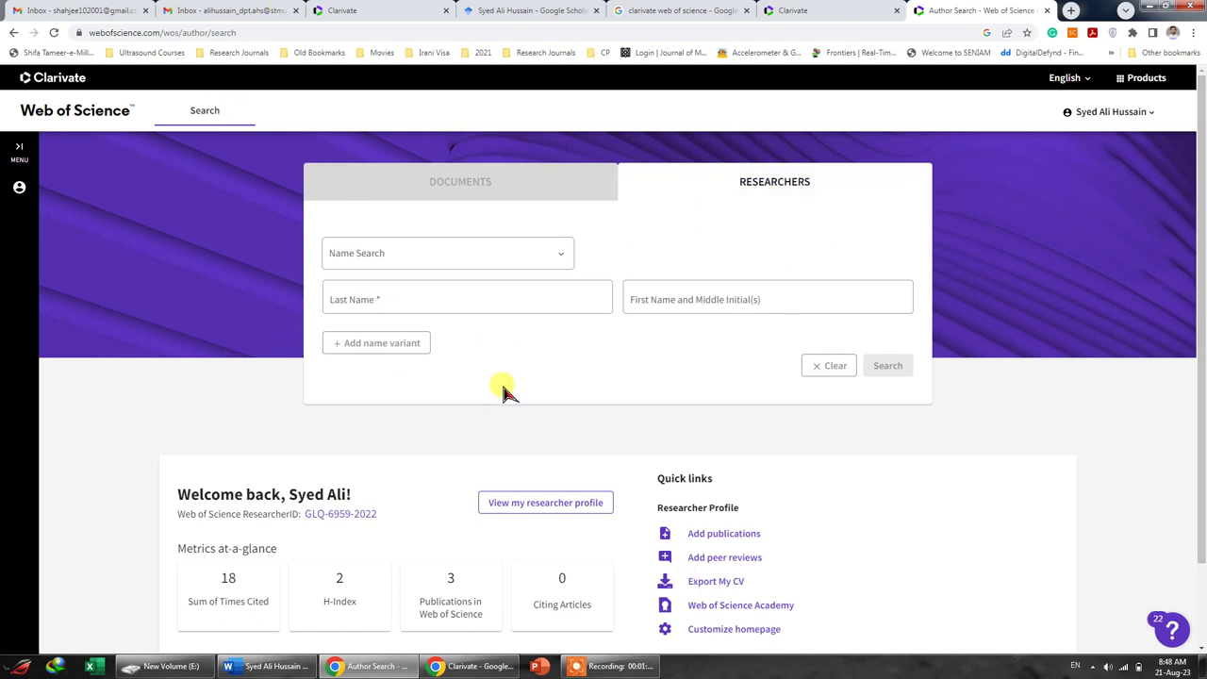
Open Add publications from the Quick links on the Welcome back page
scroll(502, 390, down, 1)
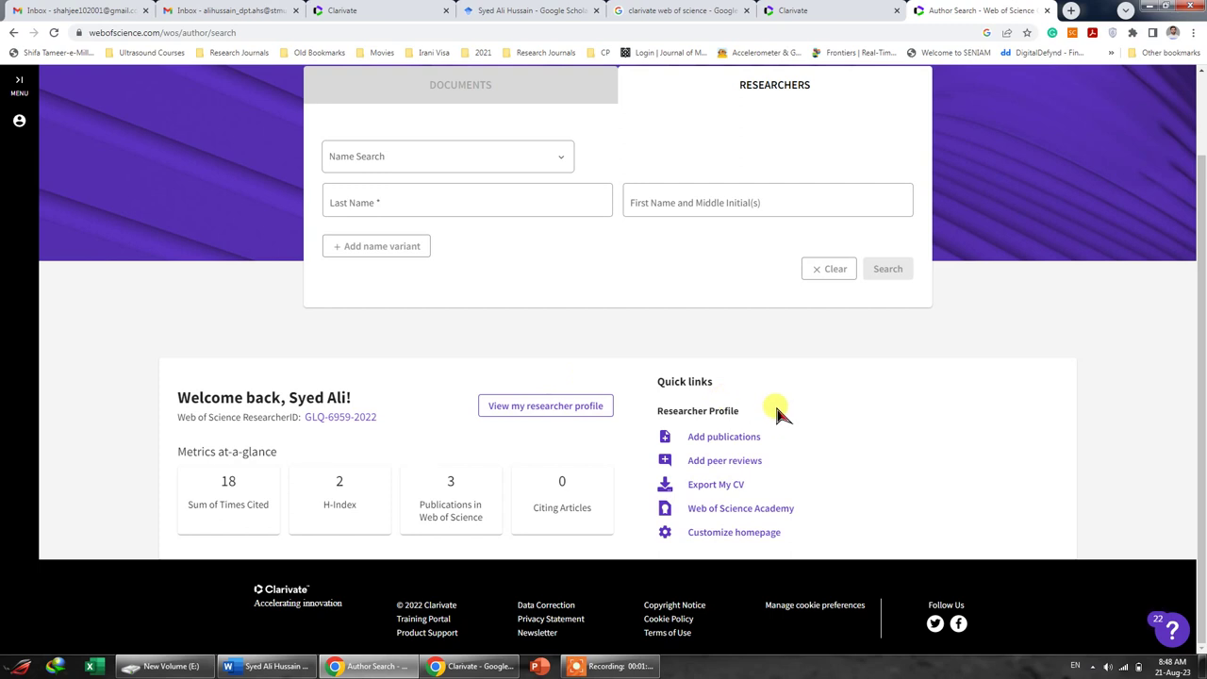
click(751, 439)
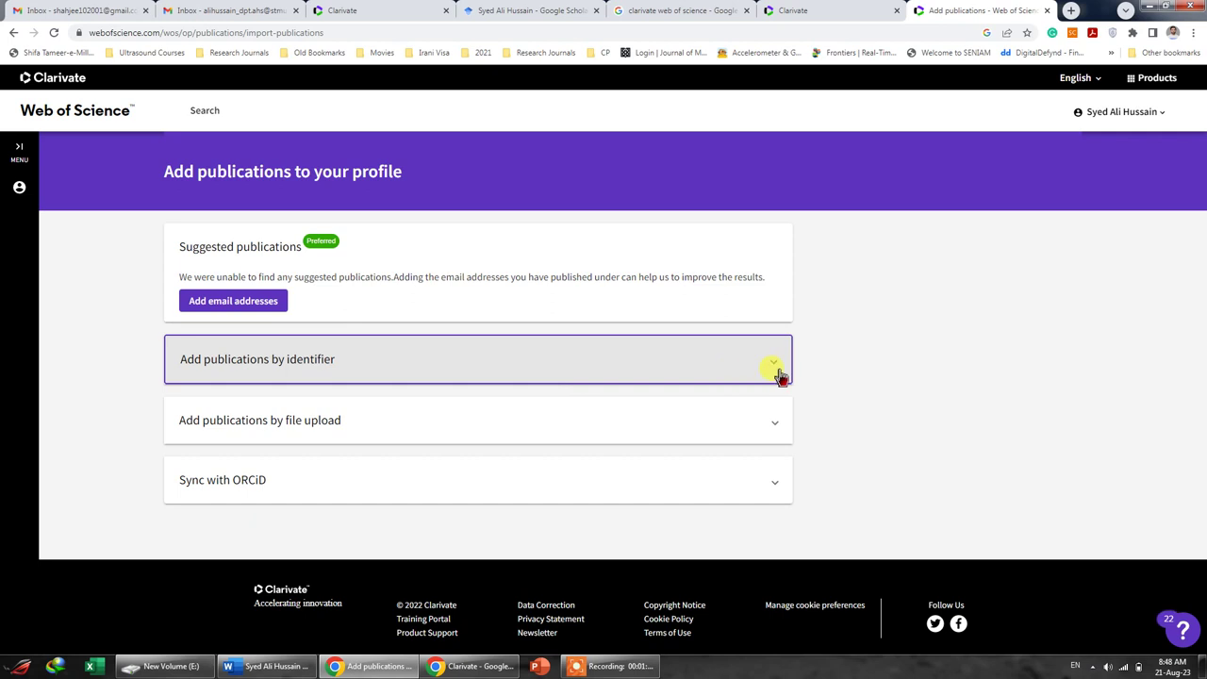
Expand Add publications by identifier and change the identifier type from DOI to Title
click(778, 372)
scroll(740, 370, down, 1)
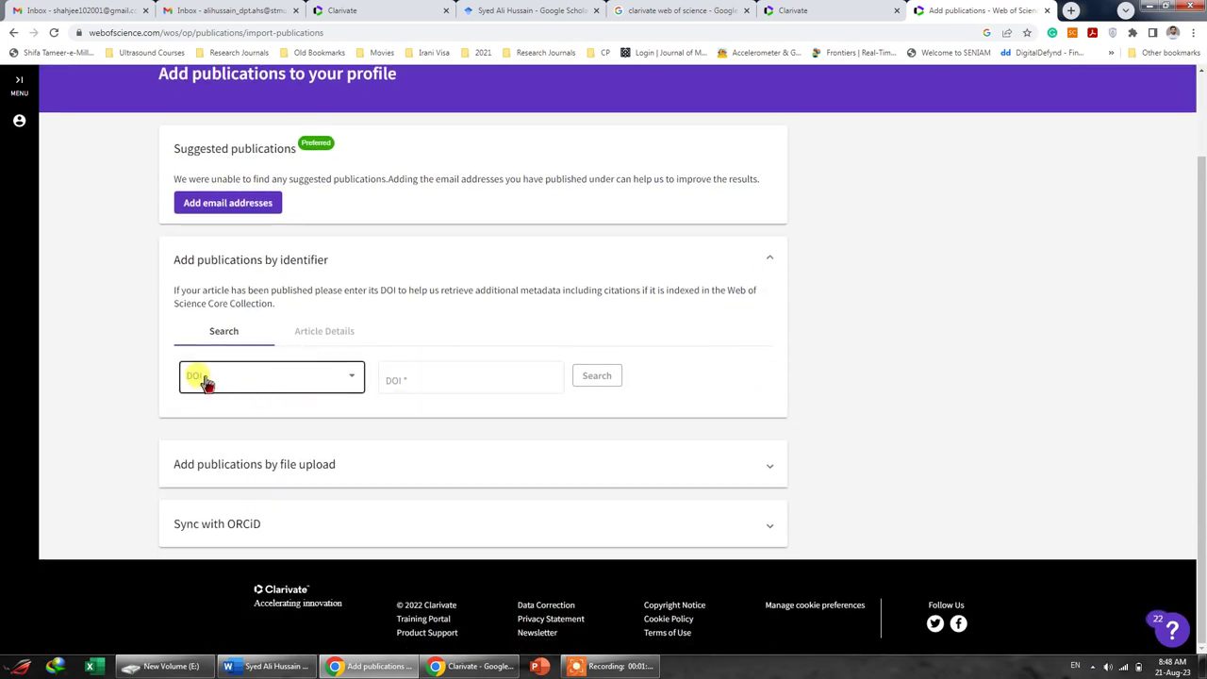
click(355, 381)
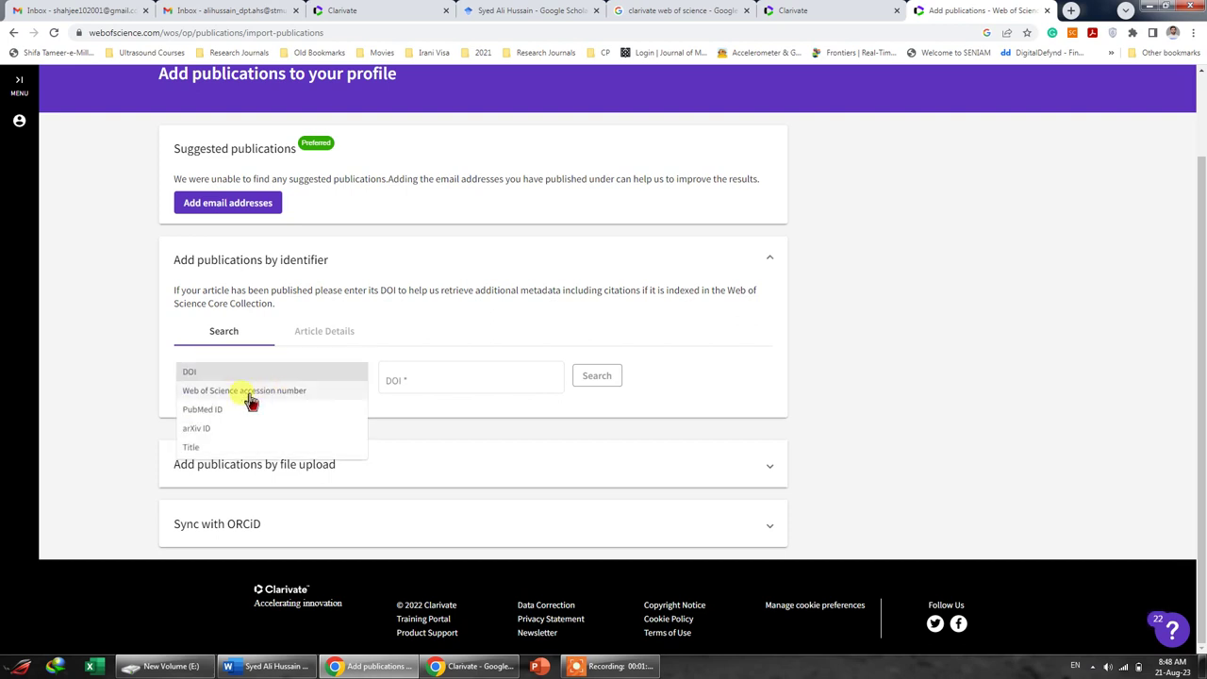
click(227, 449)
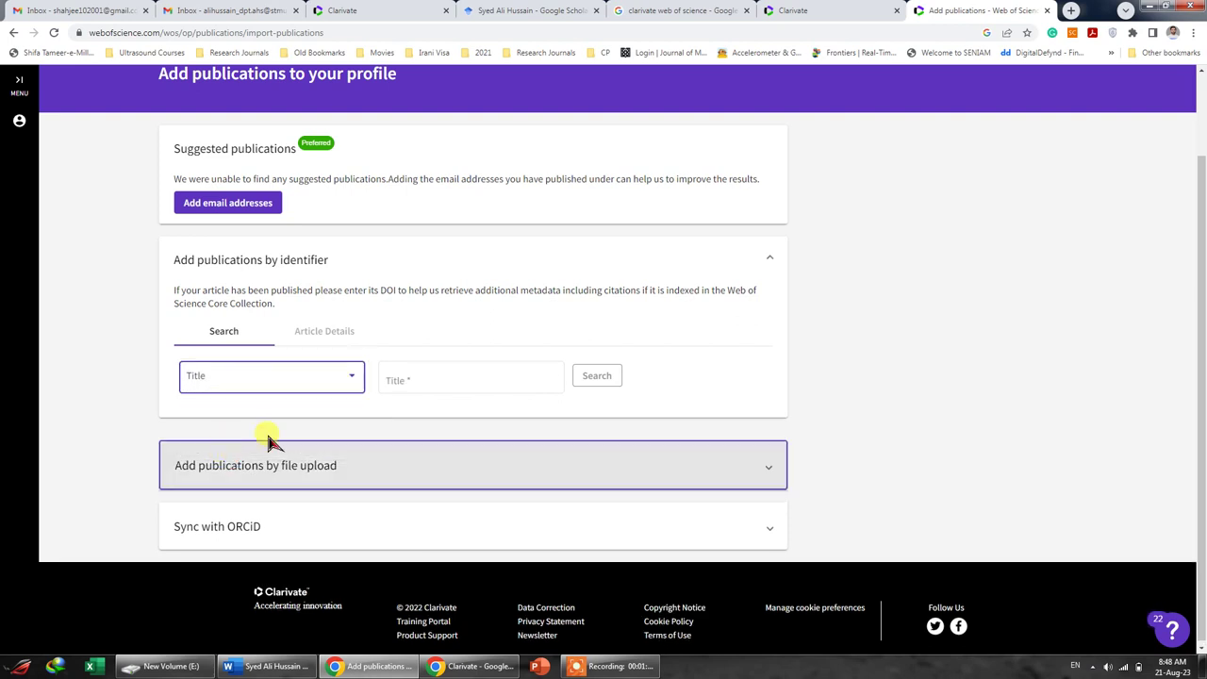
click(424, 382)
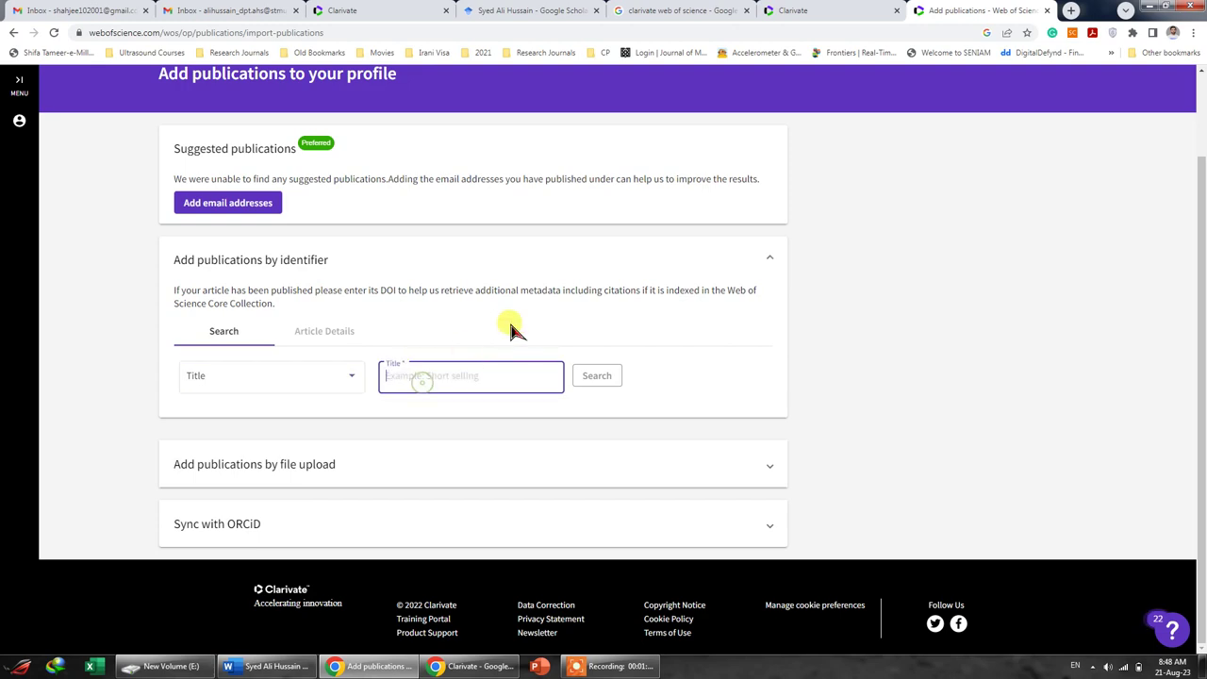
click(570, 11)
Sort Google Scholar by Cited by and copy the top zinc oxide nanoparticles anti-gout paper title
scroll(506, 315, down, 2)
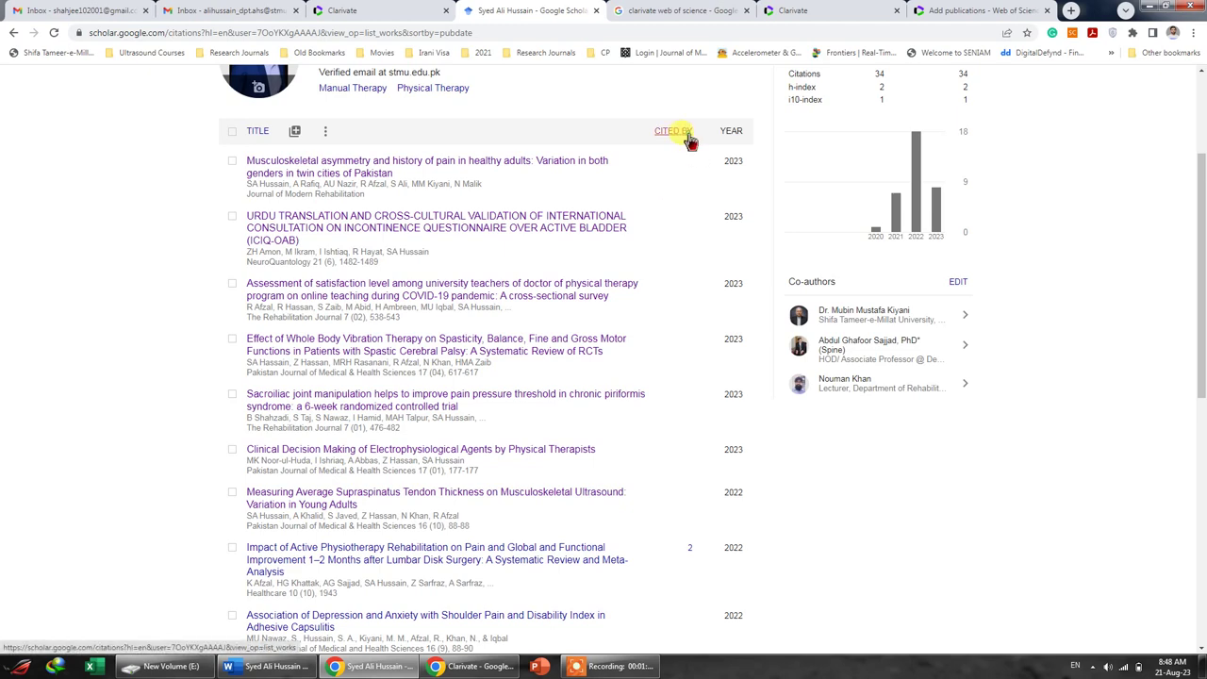
click(521, 229)
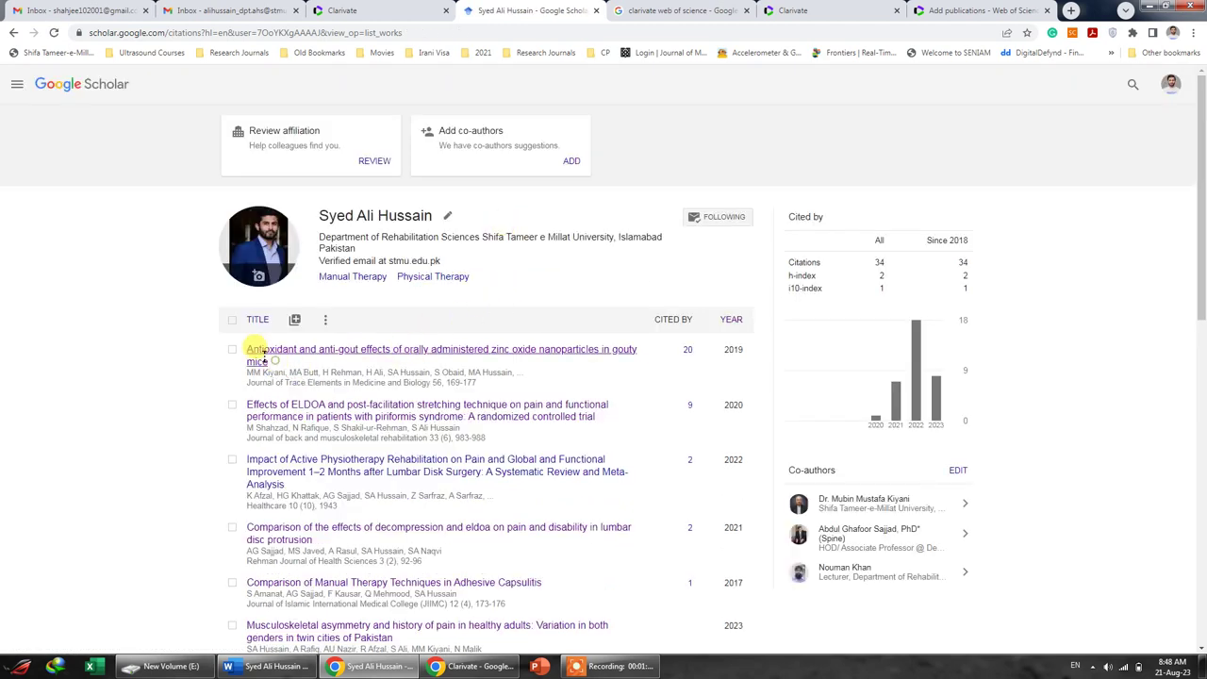
drag(273, 362, 243, 348)
right_click(283, 352)
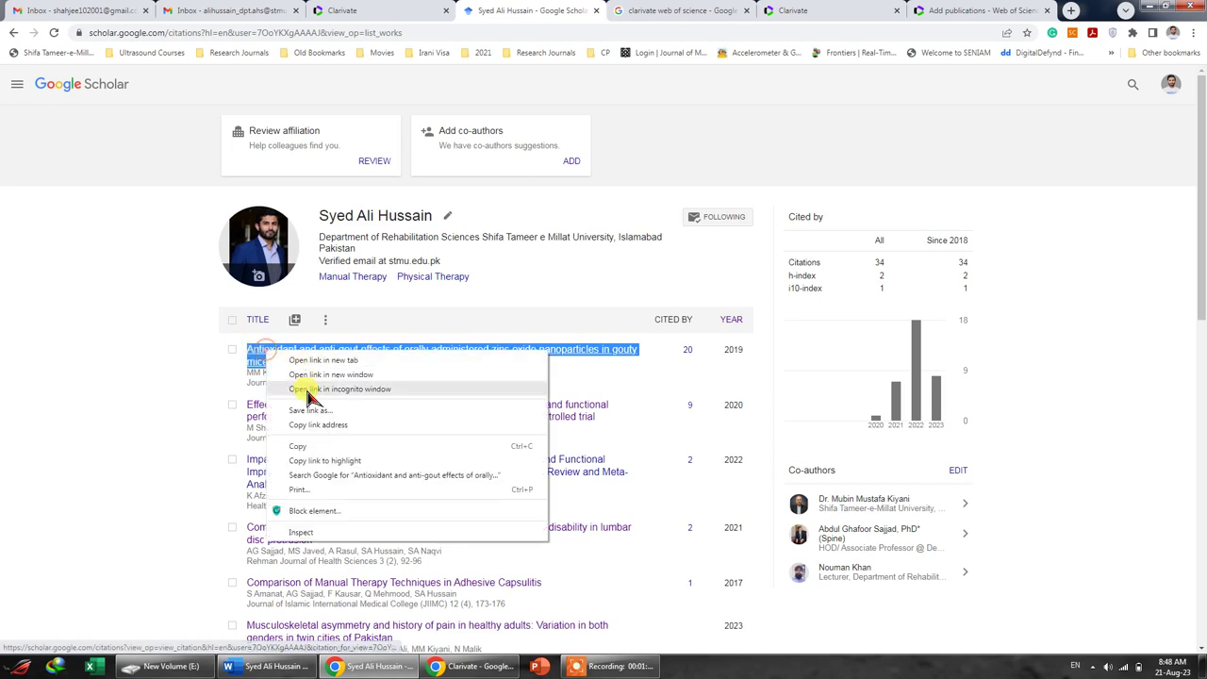
click(300, 446)
click(854, 10)
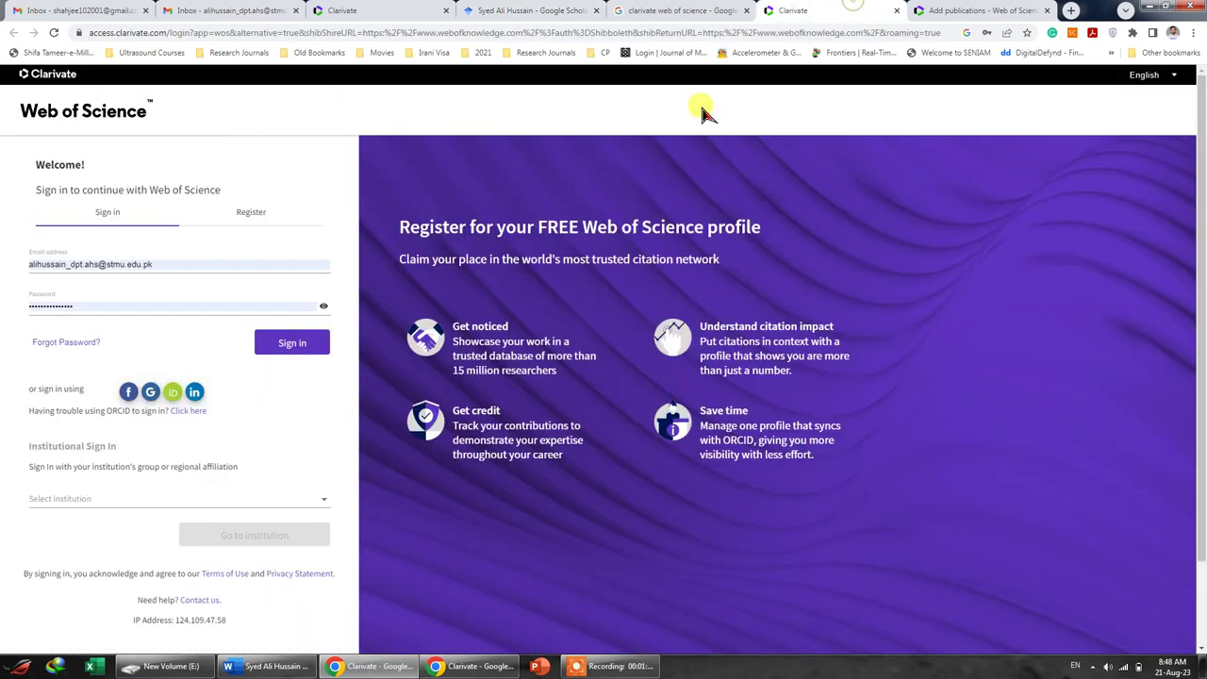
click(971, 12)
Search by the pasted zinc oxide paper title and try adding it, which is already yours
click(429, 375)
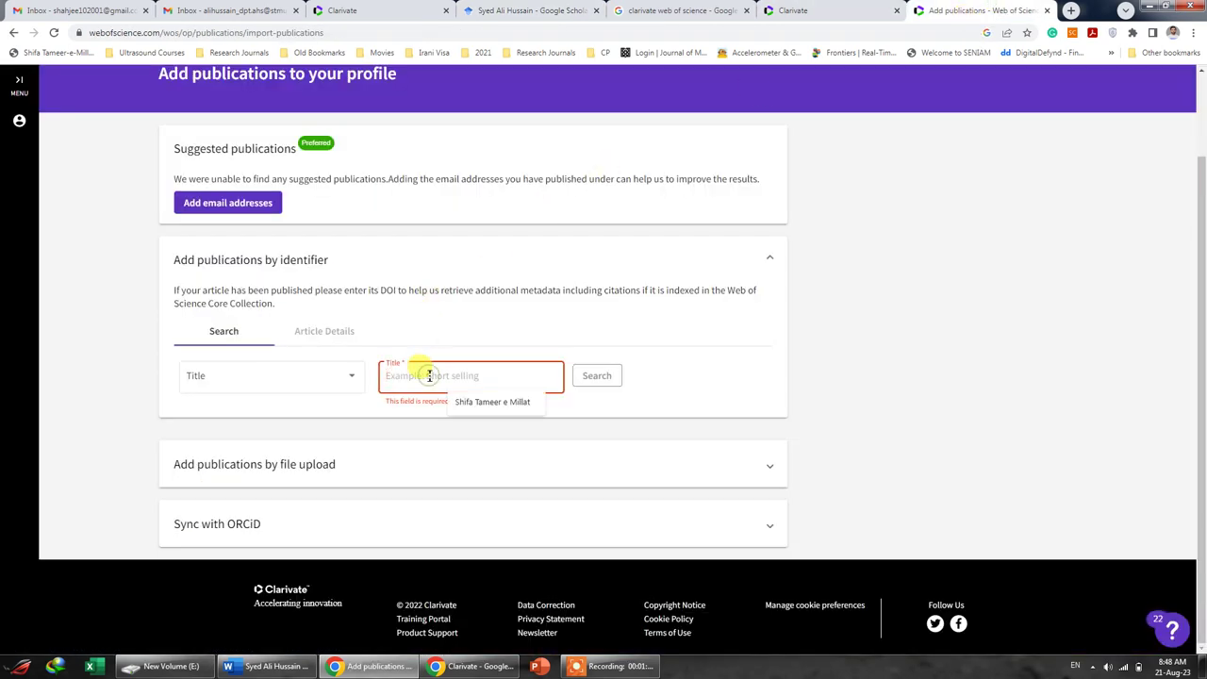
key(ctrl+v)
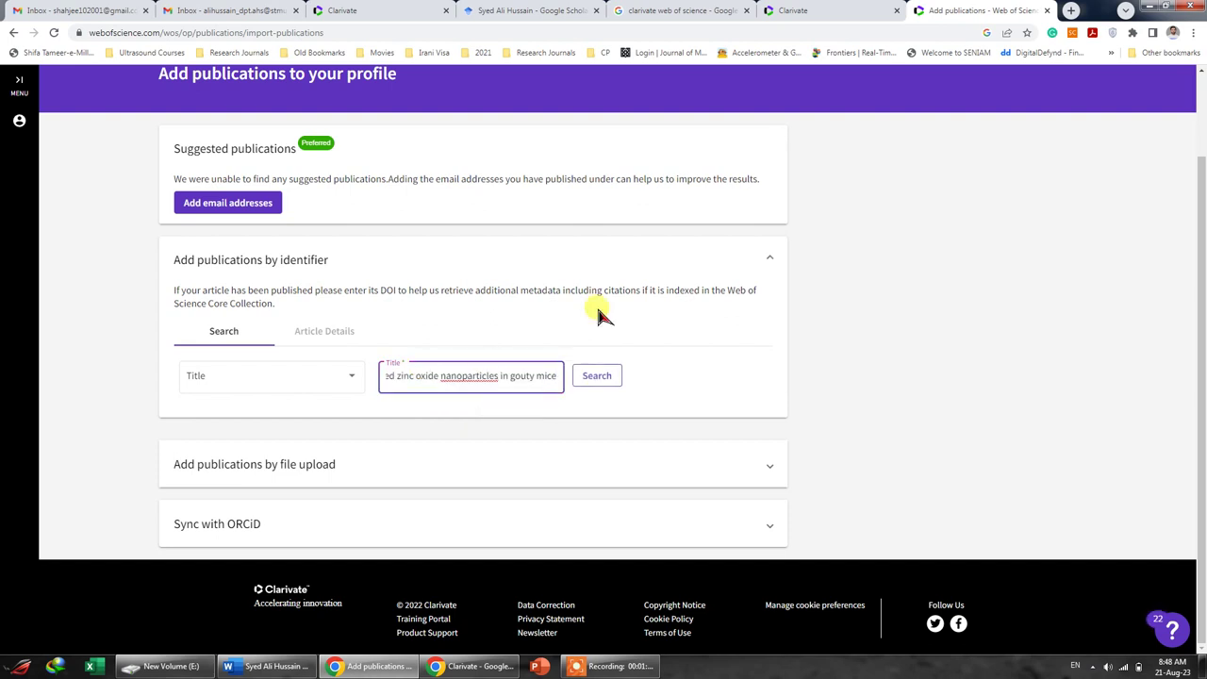
click(600, 375)
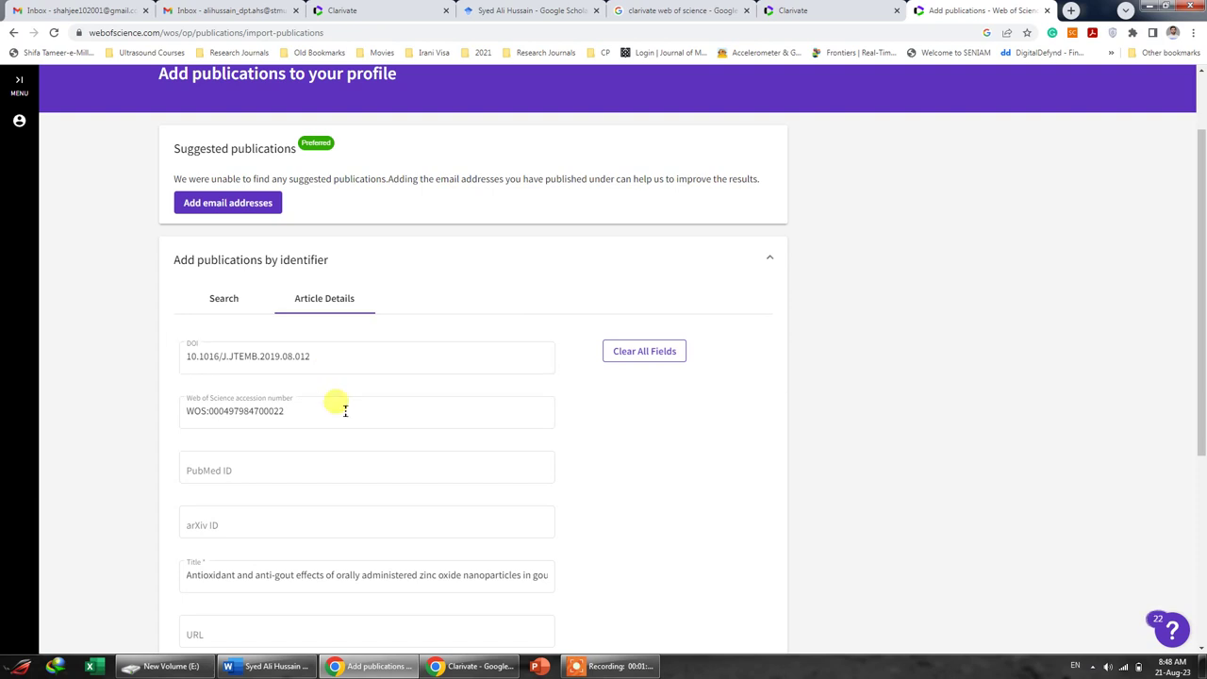
scroll(268, 370, down, 1)
scroll(263, 381, down, 2)
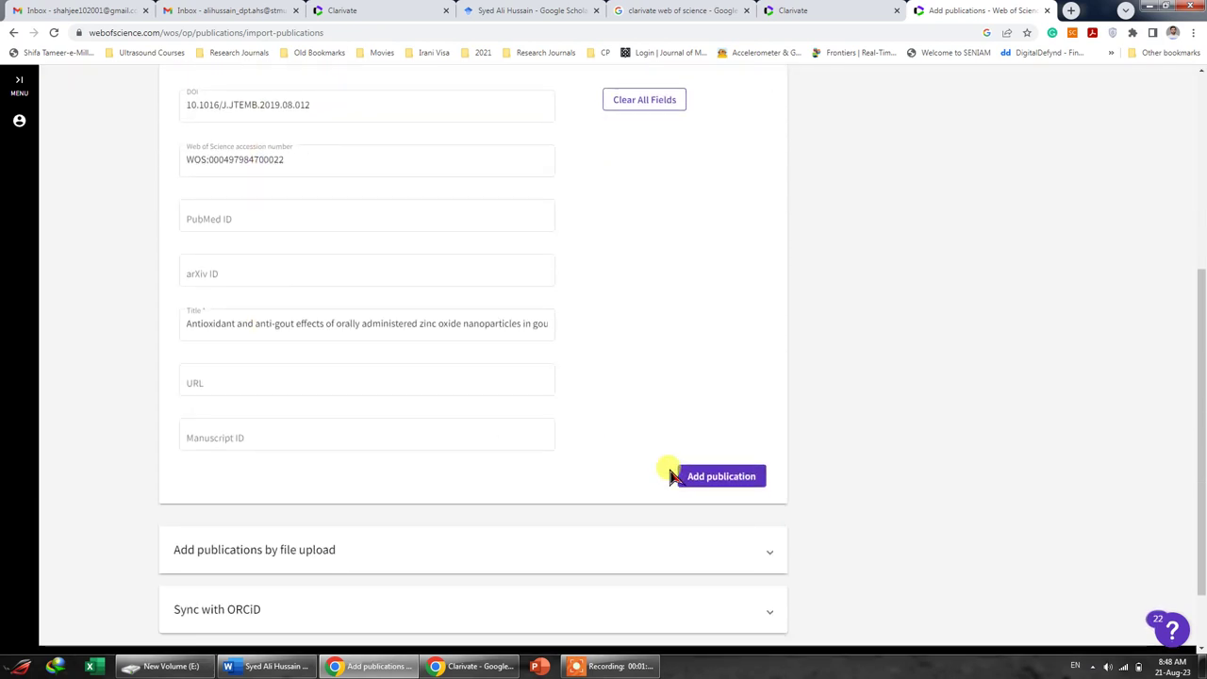
click(719, 481)
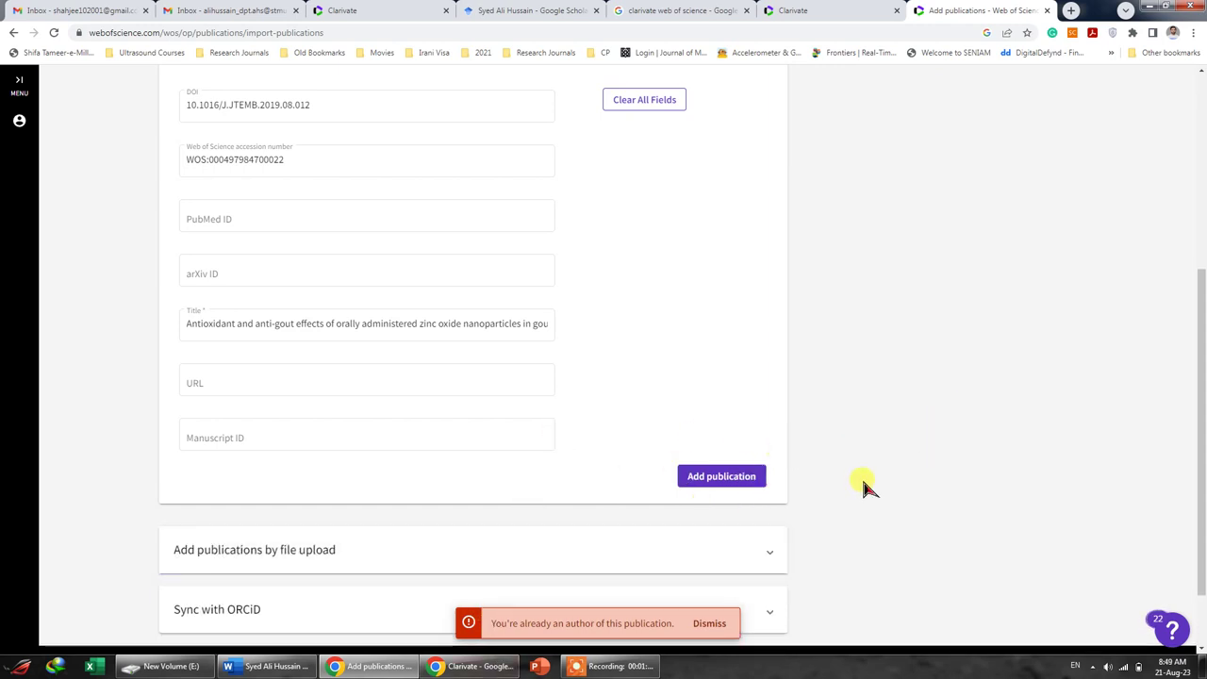
scroll(862, 485, up, 4)
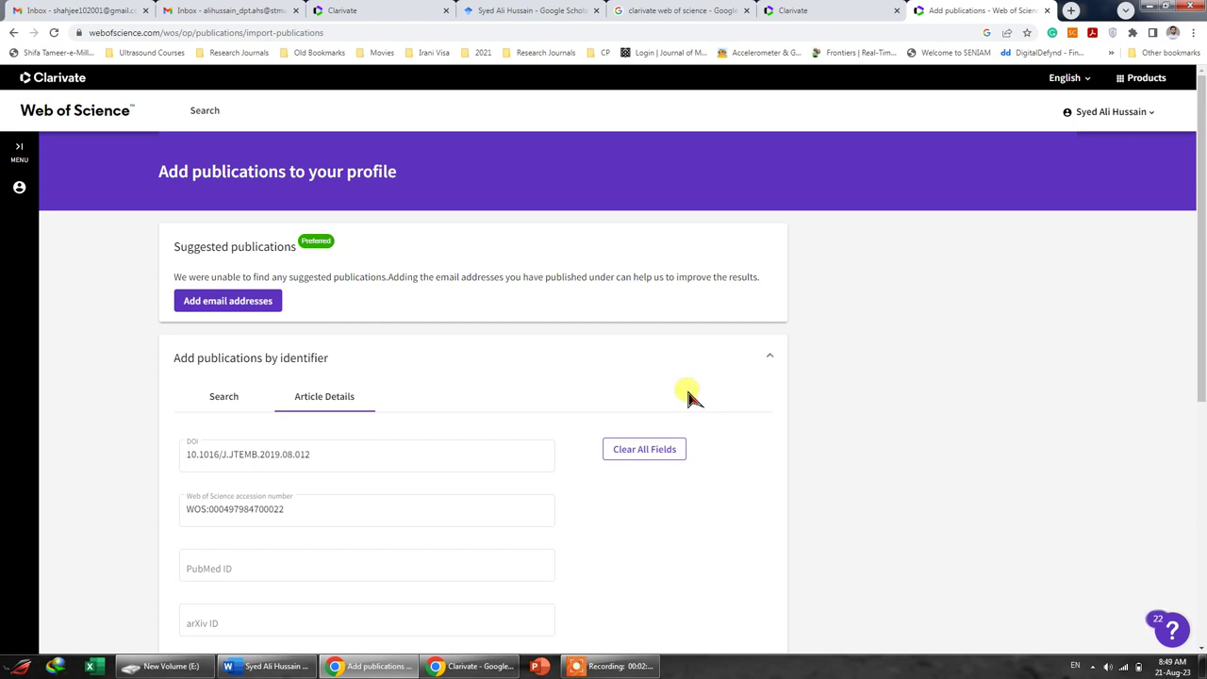
Open Profile > My records > Publications from the sidebar and scroll the 19-publication list
click(21, 164)
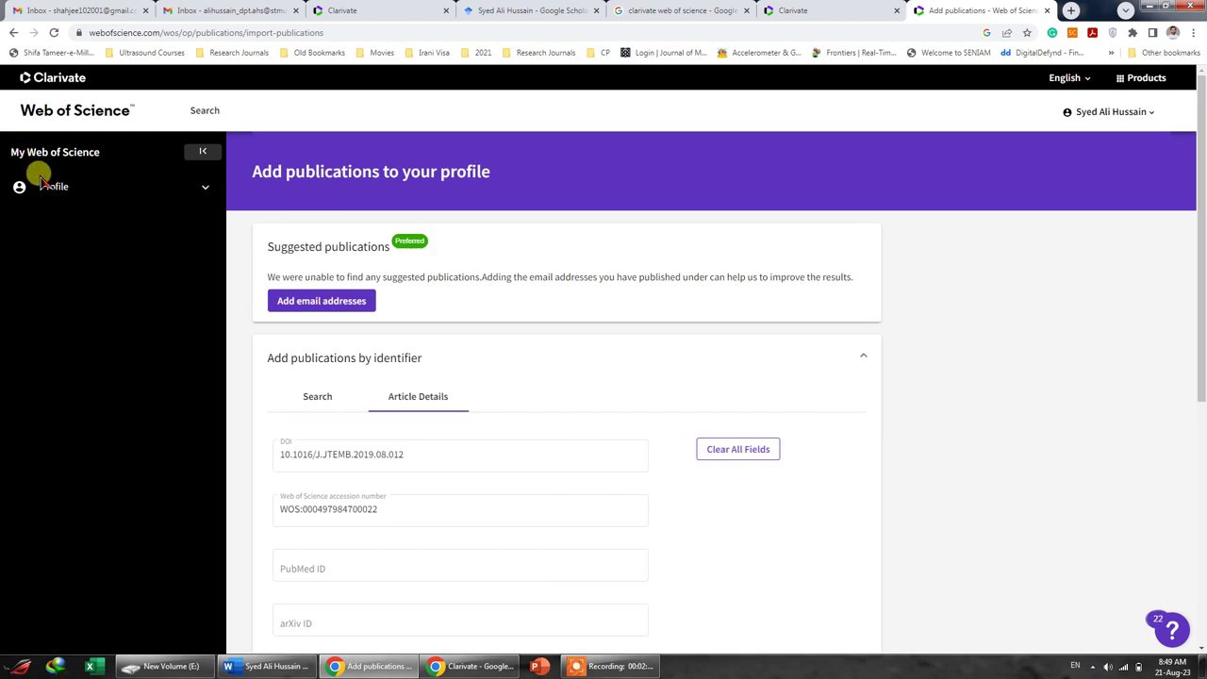
click(52, 190)
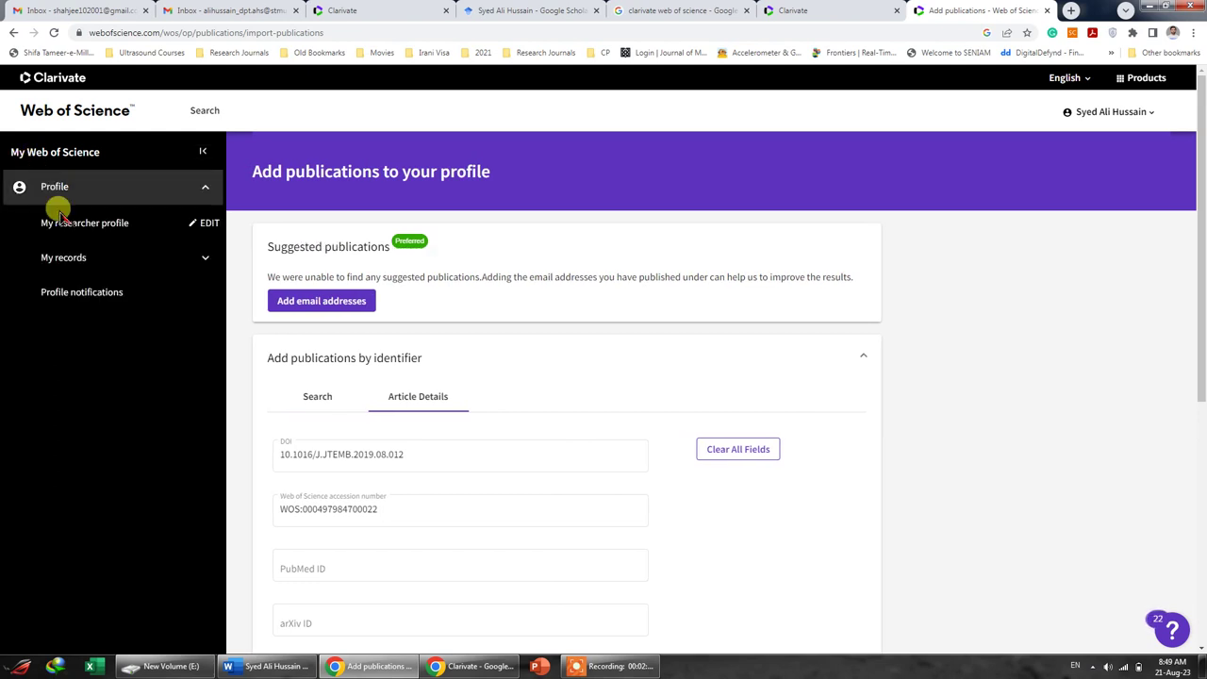
click(81, 258)
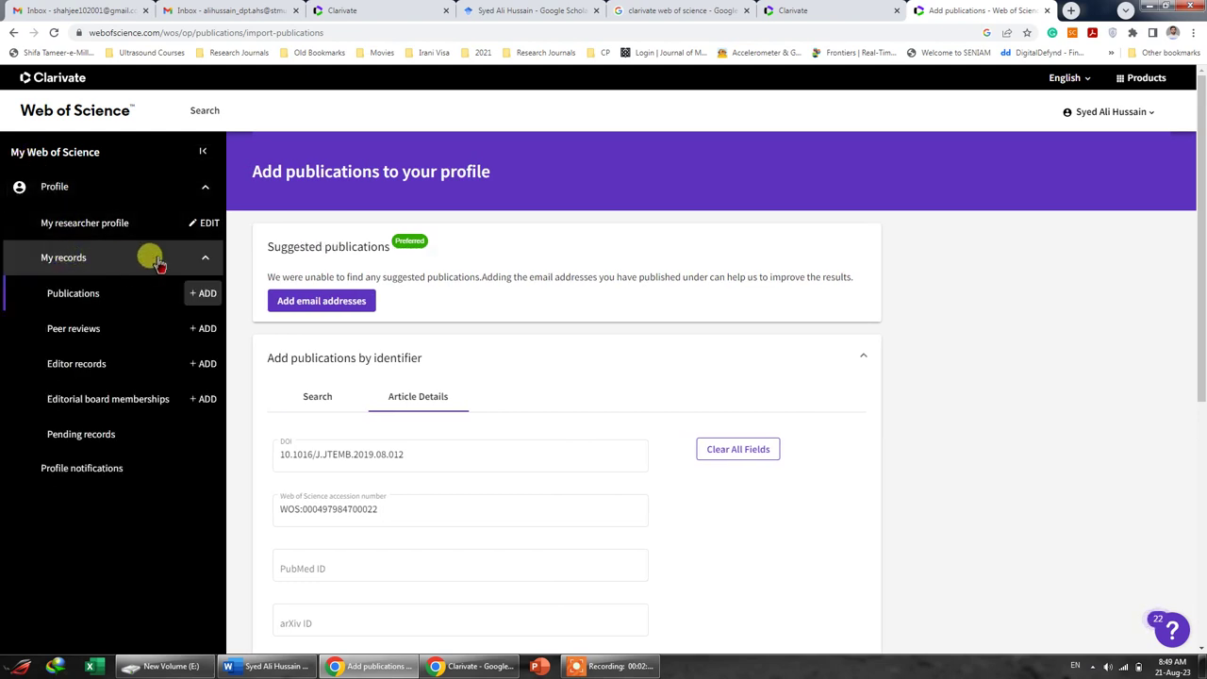
click(75, 294)
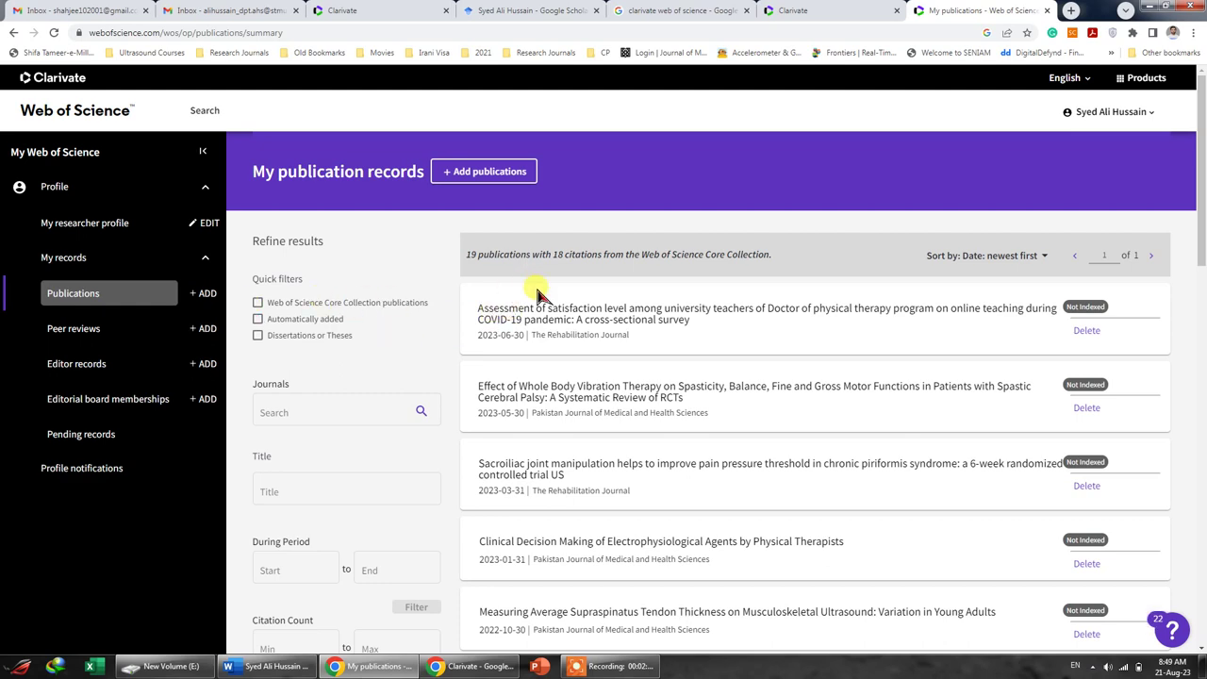
scroll(541, 327, down, 7)
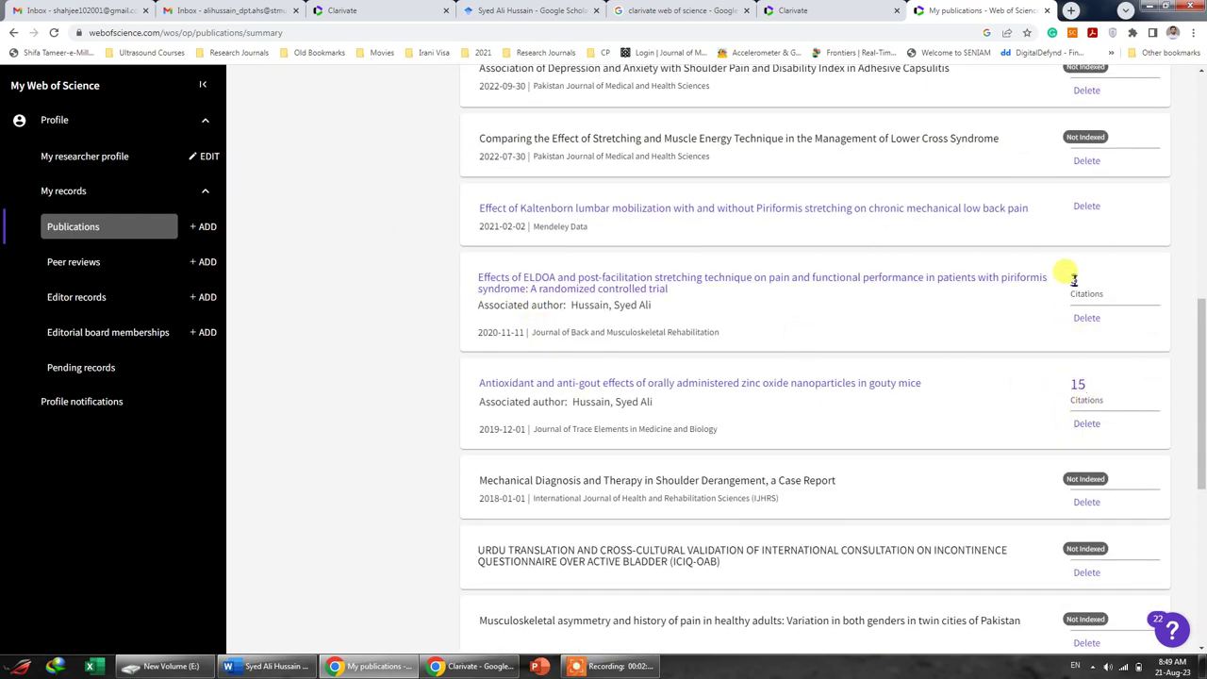
scroll(1058, 377, up, 8)
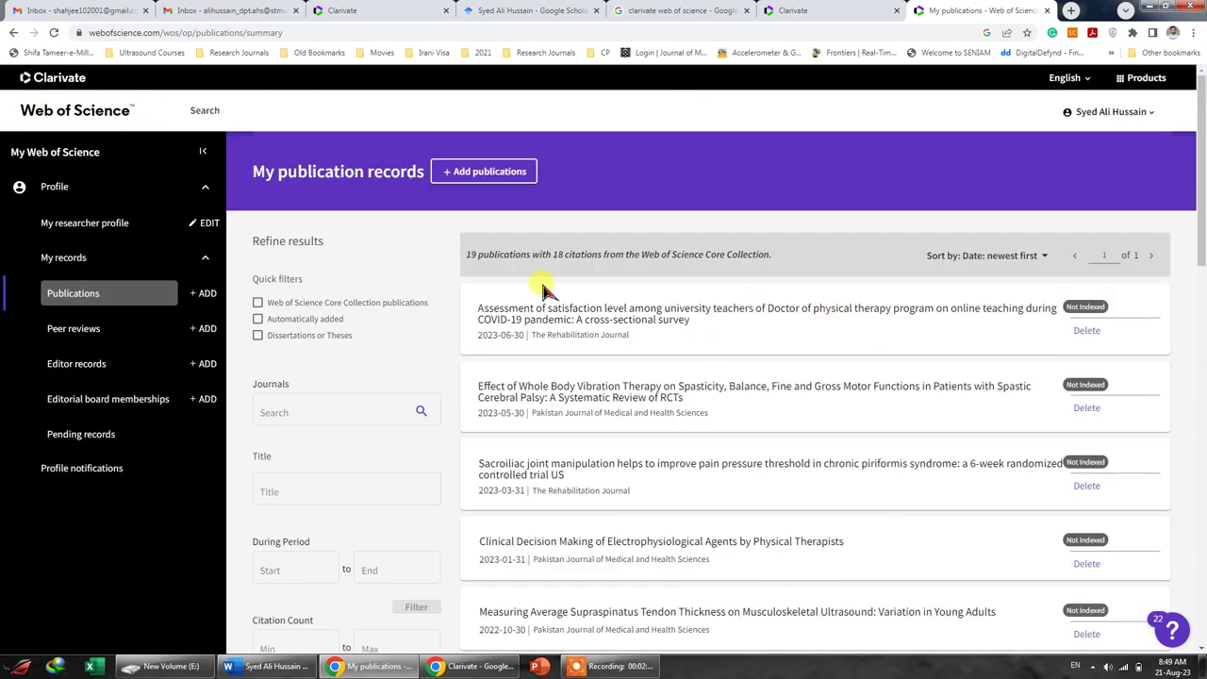
Go to My Profile from the account menu and start the Export your profile as a CV option
click(1126, 113)
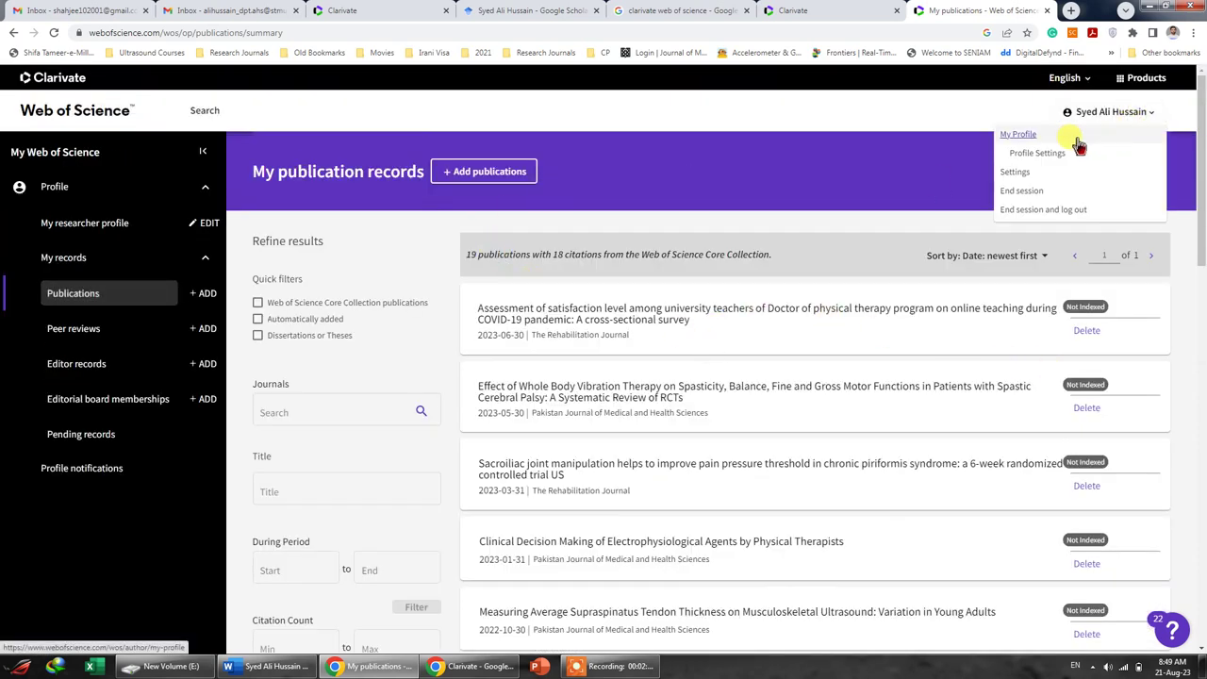
click(1021, 137)
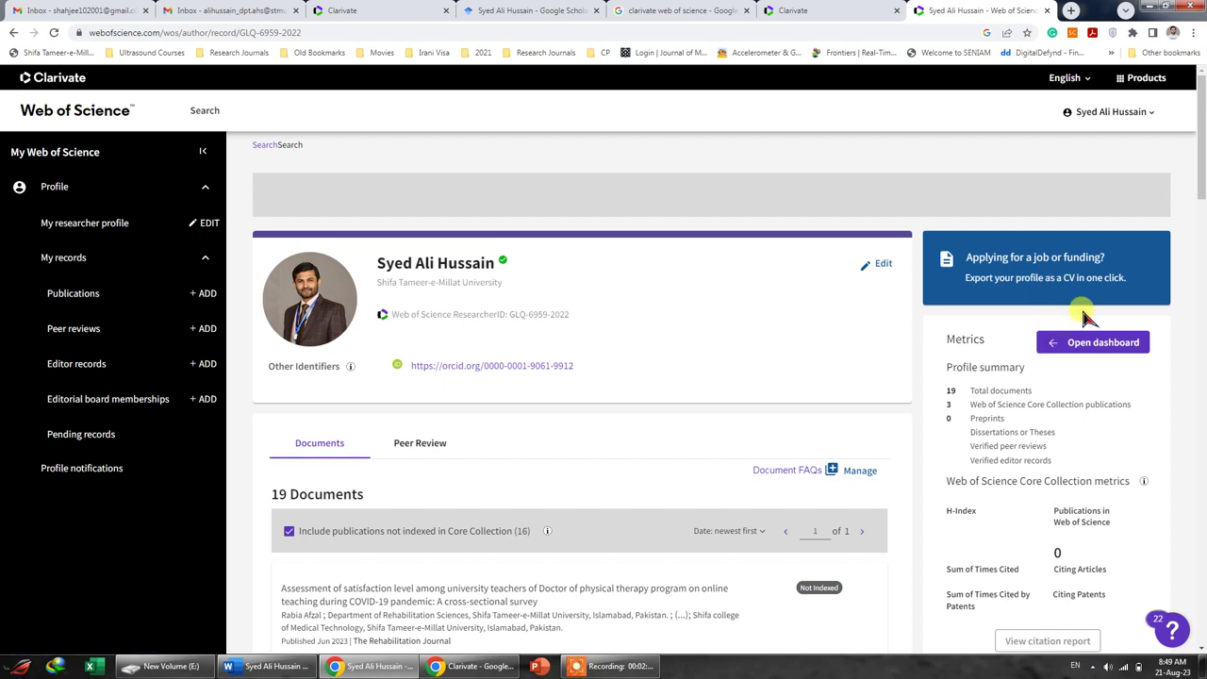
click(1091, 280)
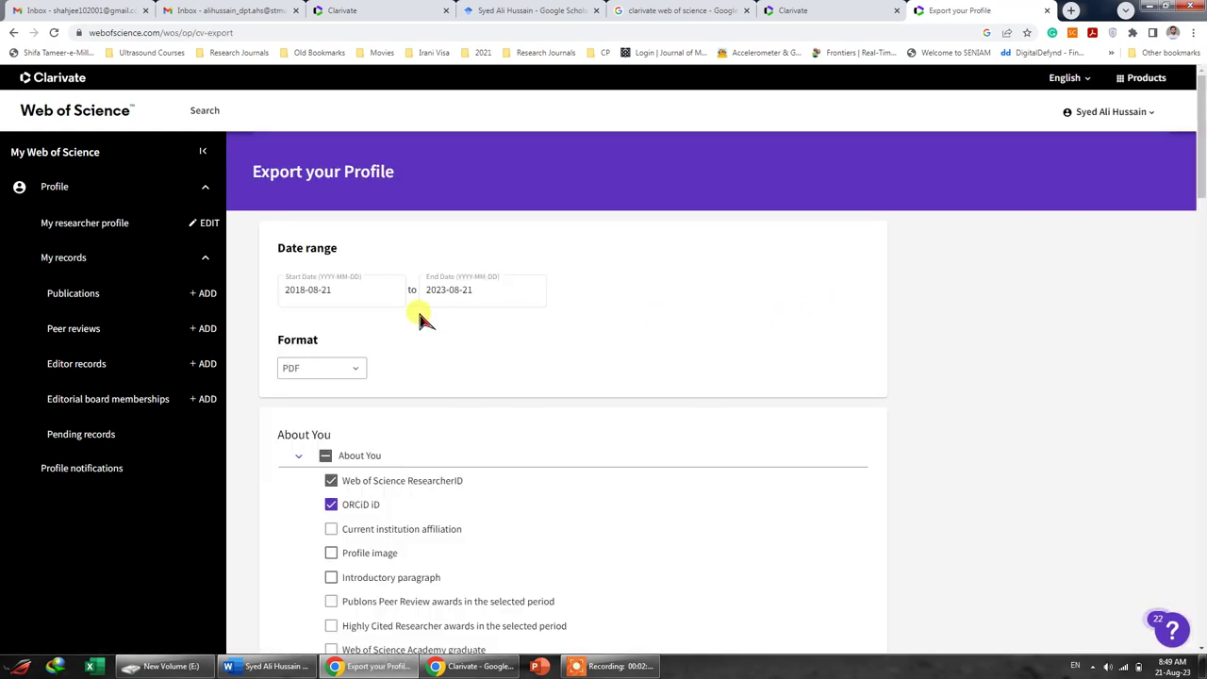
Include the profile image, keep the 2018-08-21 to 2023-08-21 range, and download the PDF
click(364, 293)
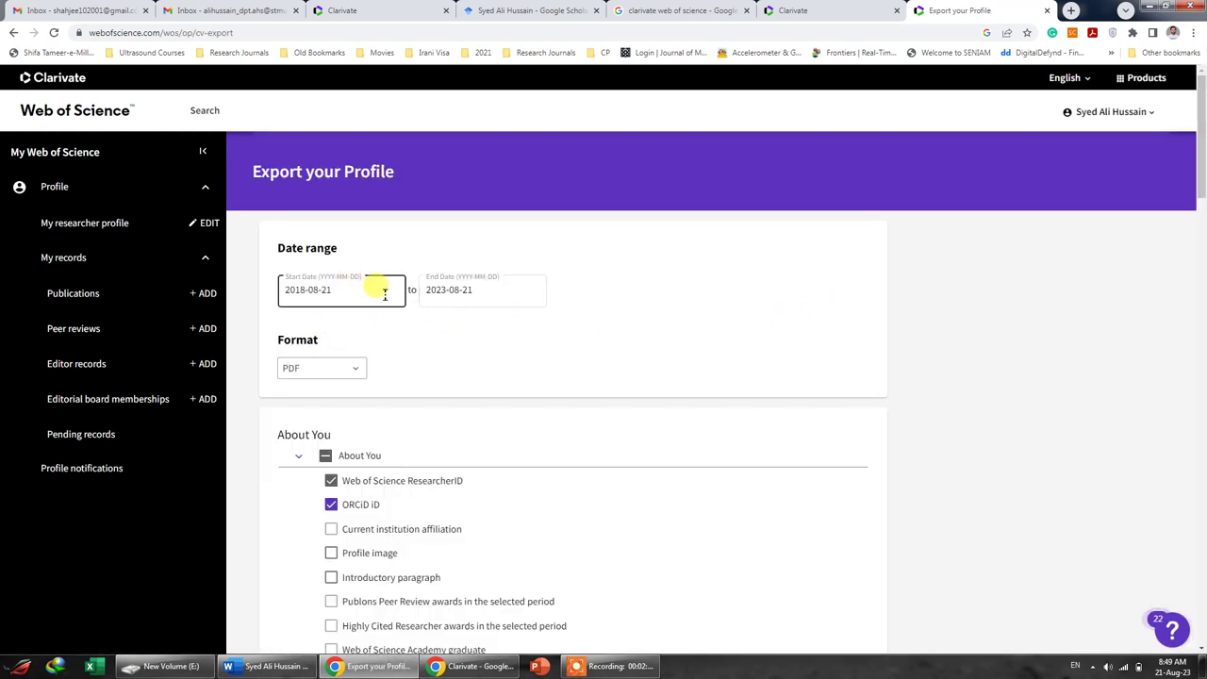
scroll(463, 342, down, 2)
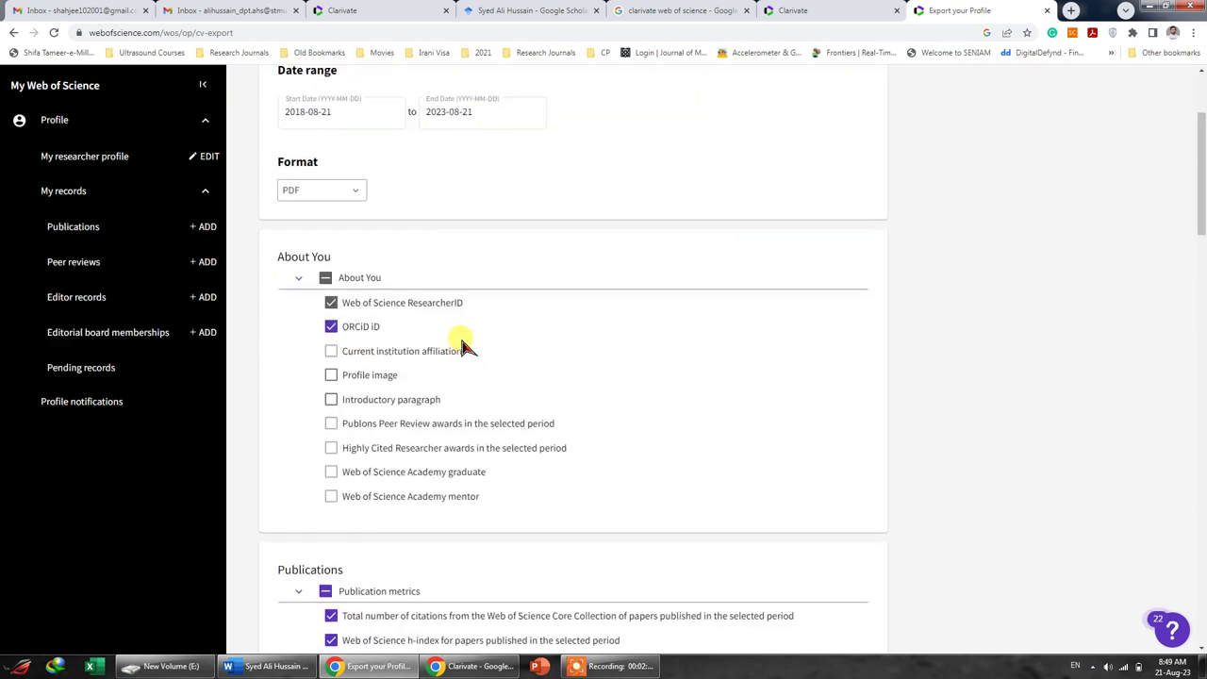
click(335, 371)
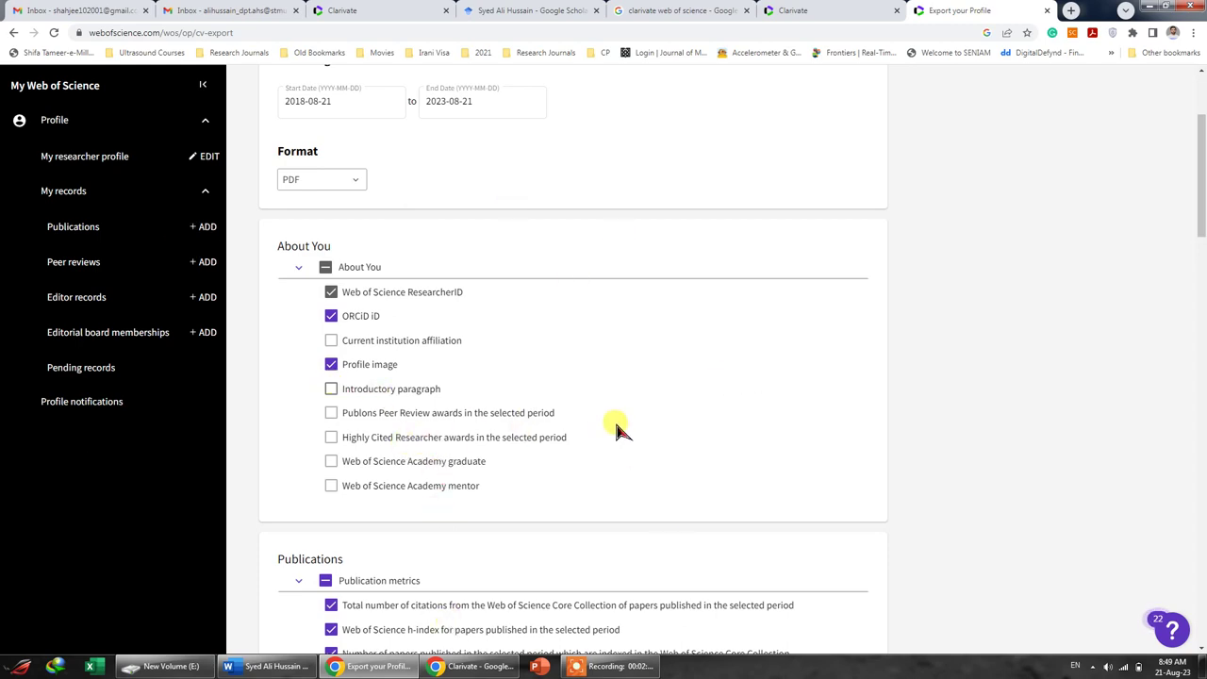
scroll(617, 429, down, 7)
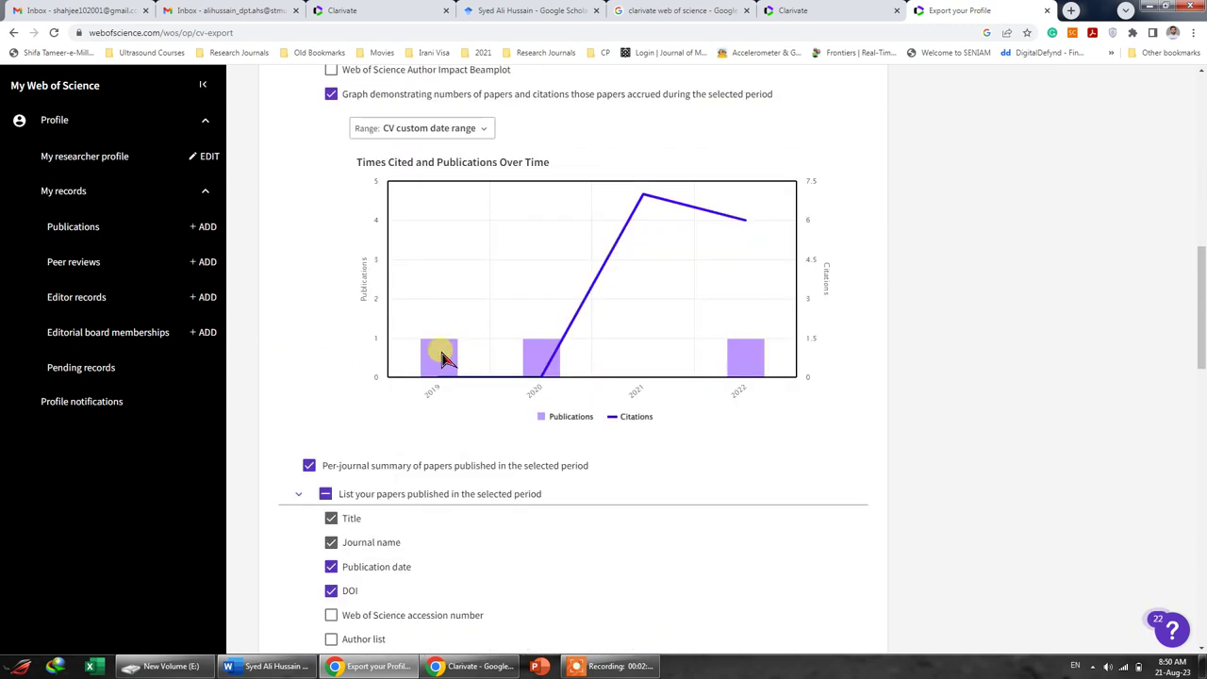
scroll(443, 359, down, 9)
scroll(450, 341, up, 3)
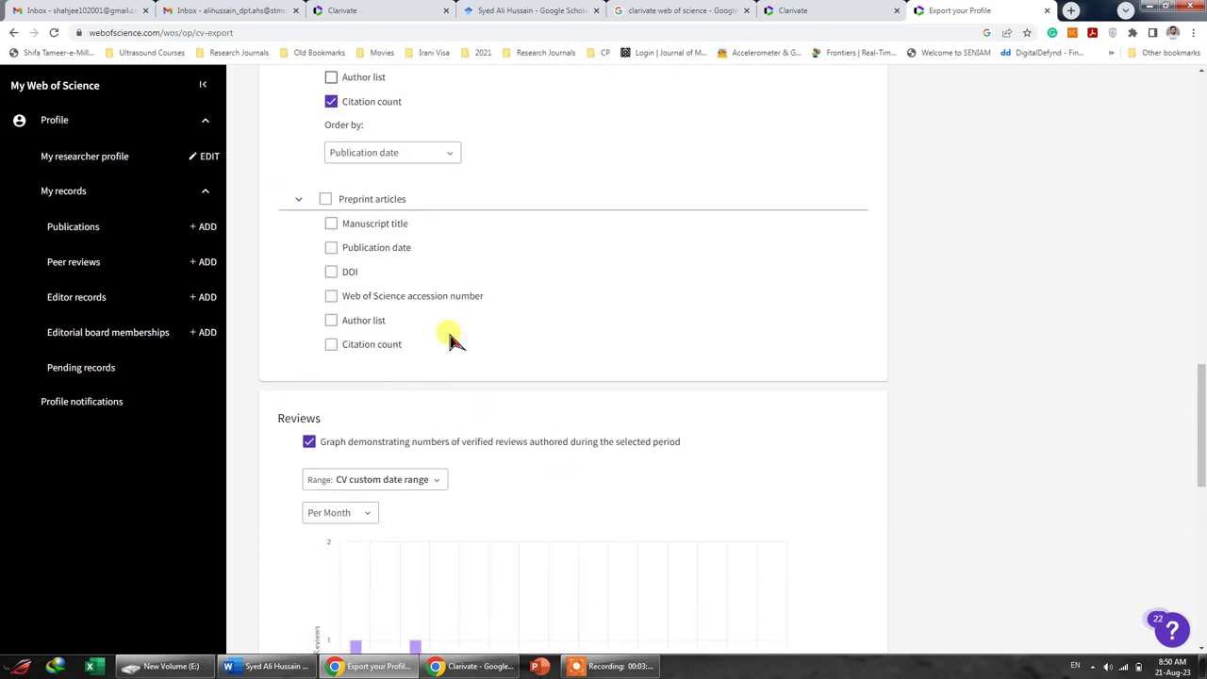
scroll(585, 345, down, 7)
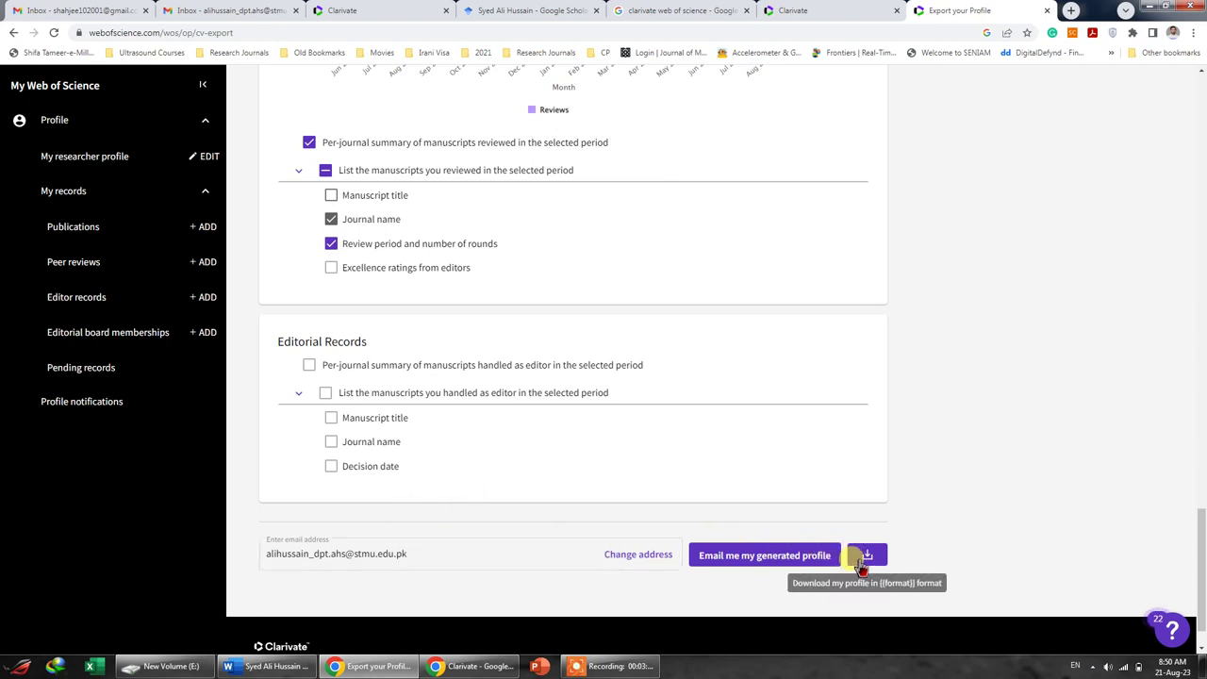
click(861, 564)
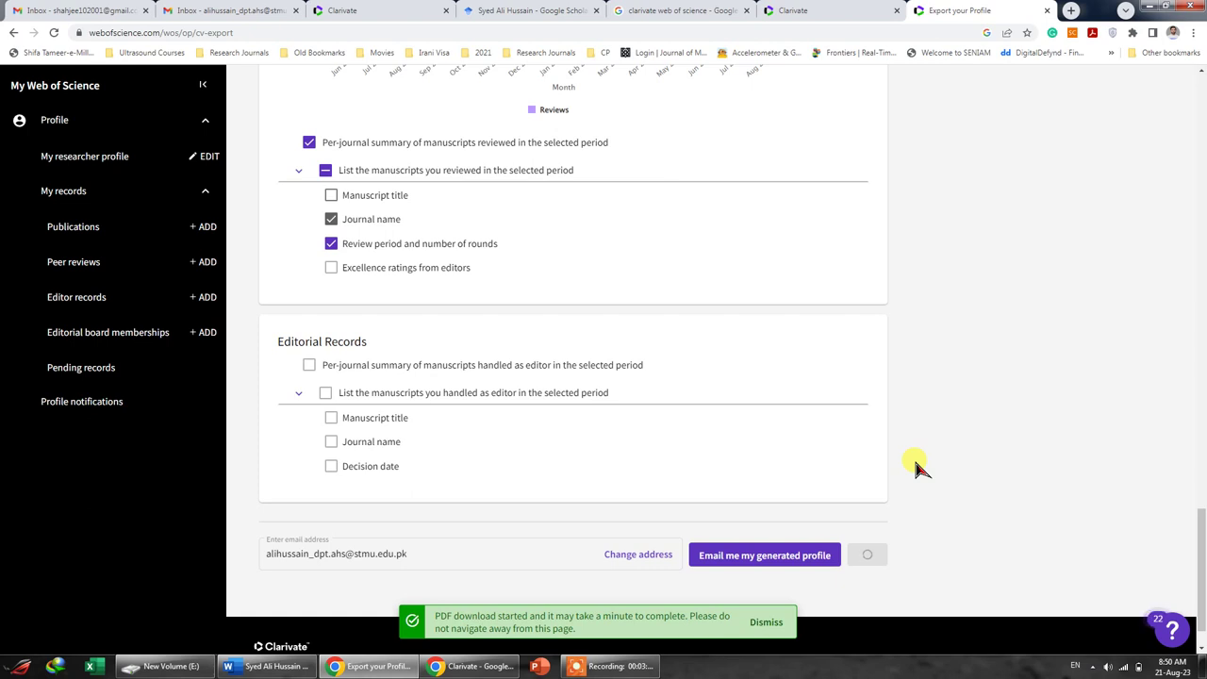
Set the Reviews graph to show Per Year
scroll(915, 469, up, 3)
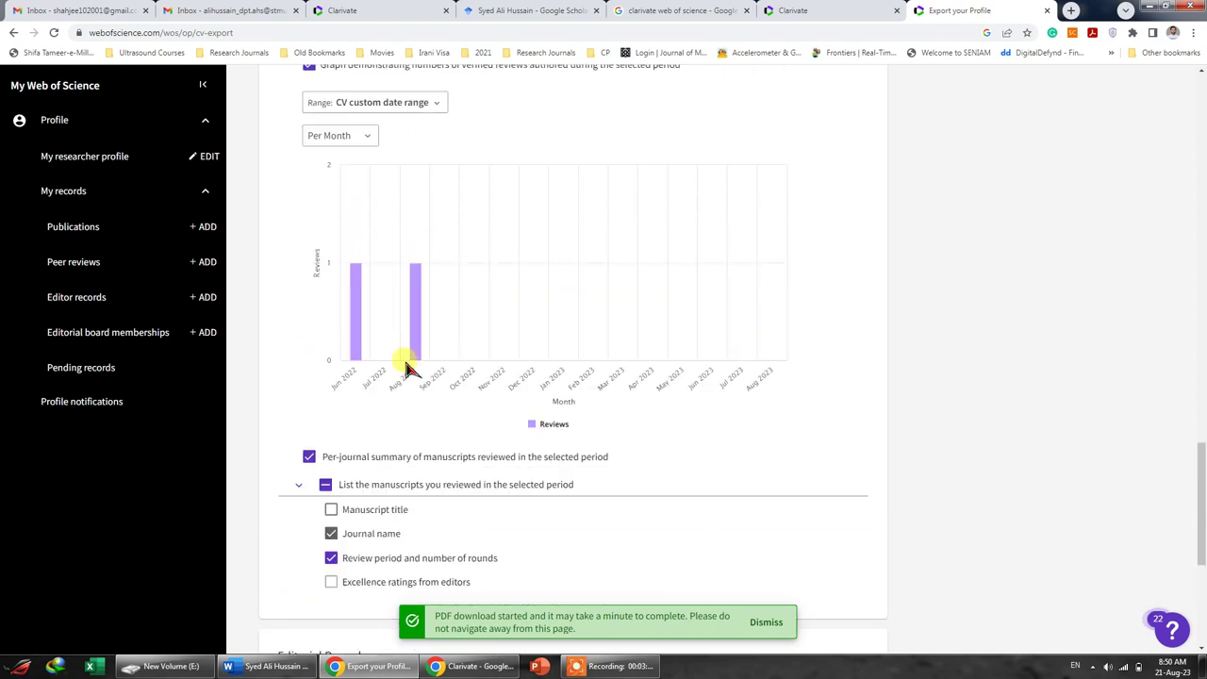
mouse_move(354, 312)
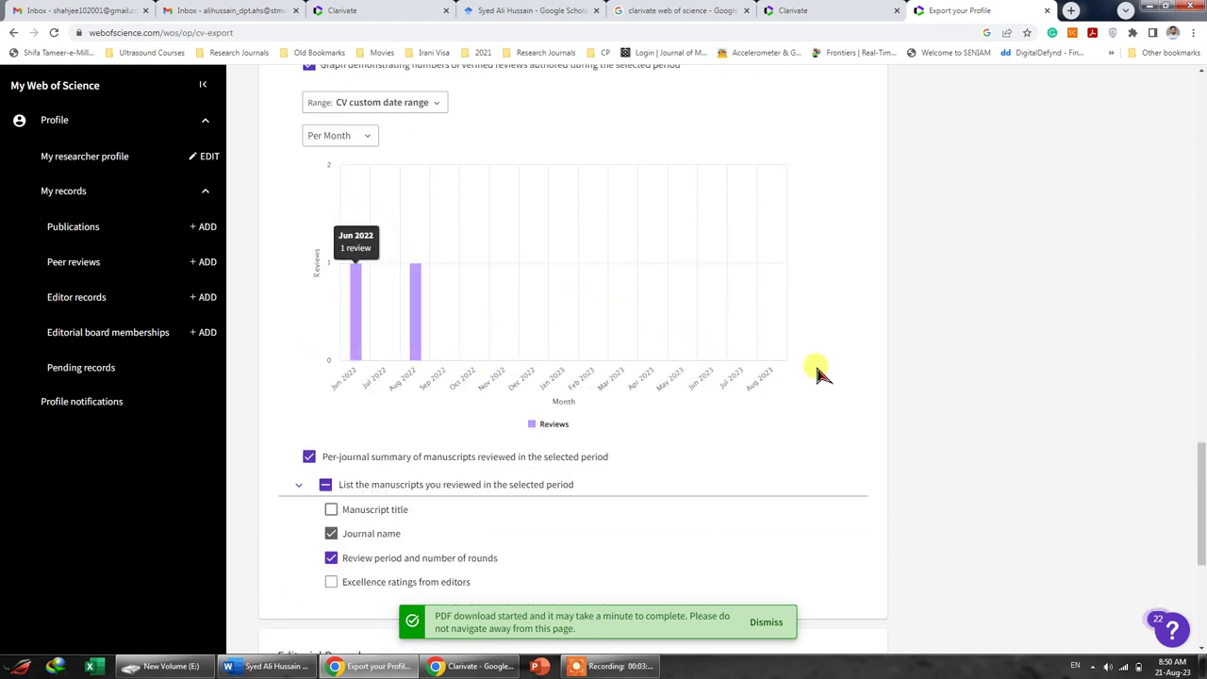
scroll(835, 368, up, 1)
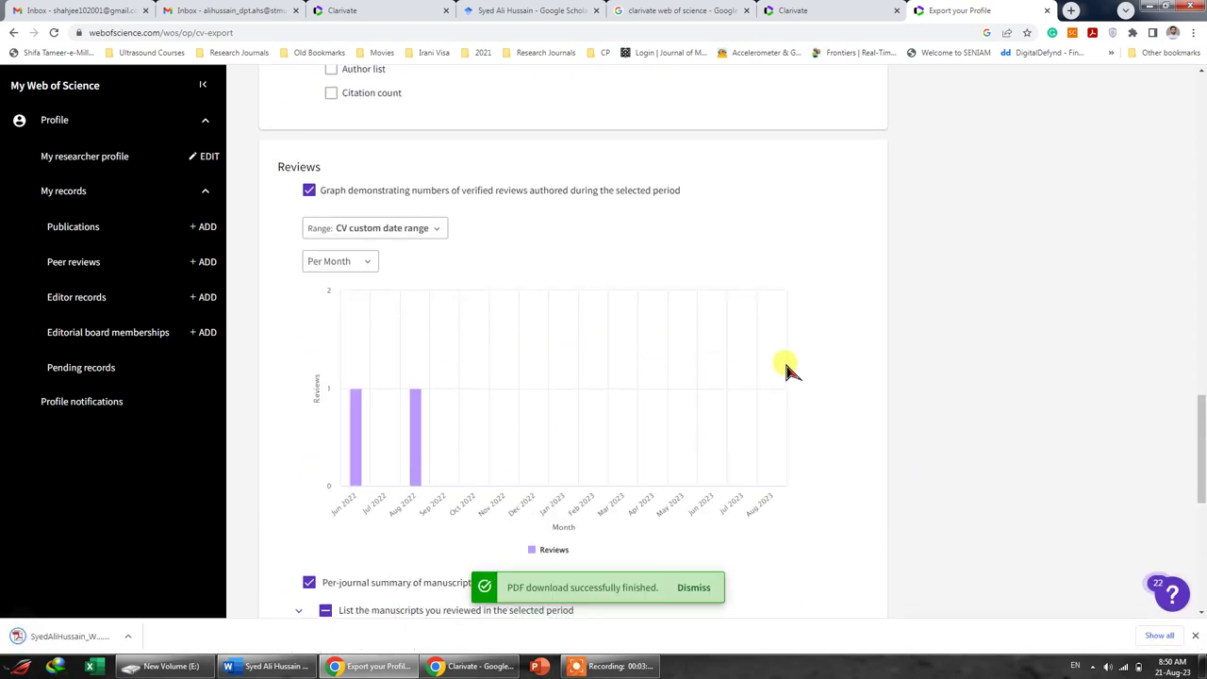
click(361, 271)
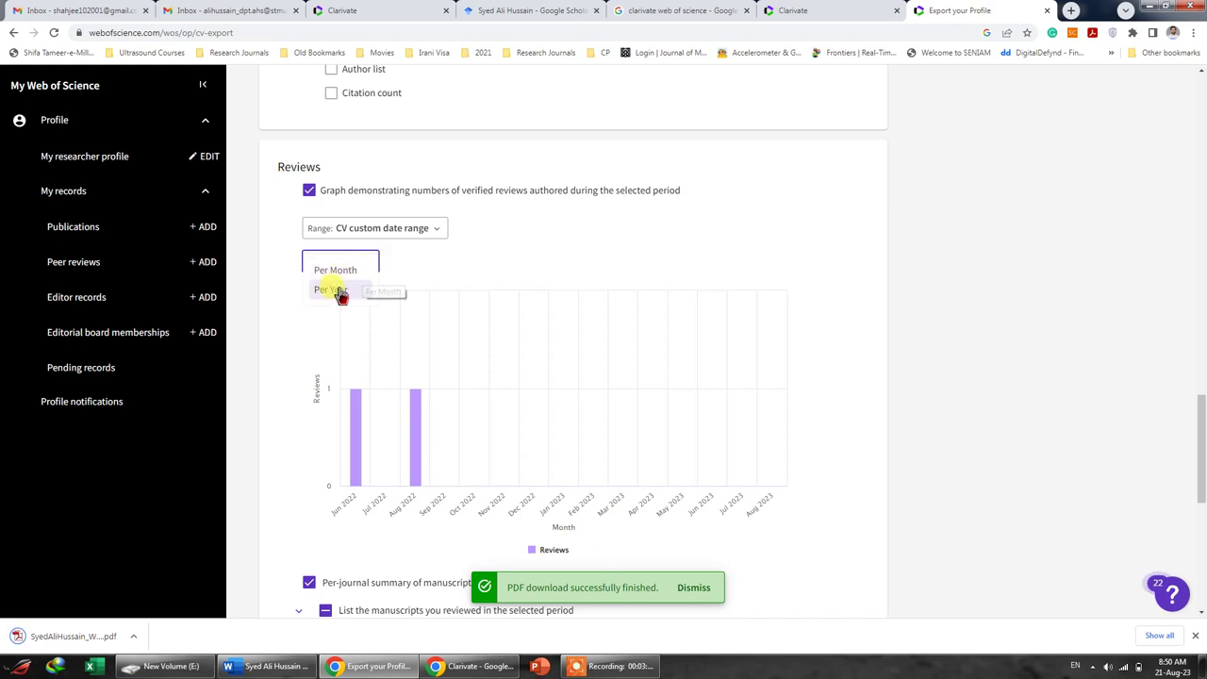
click(337, 291)
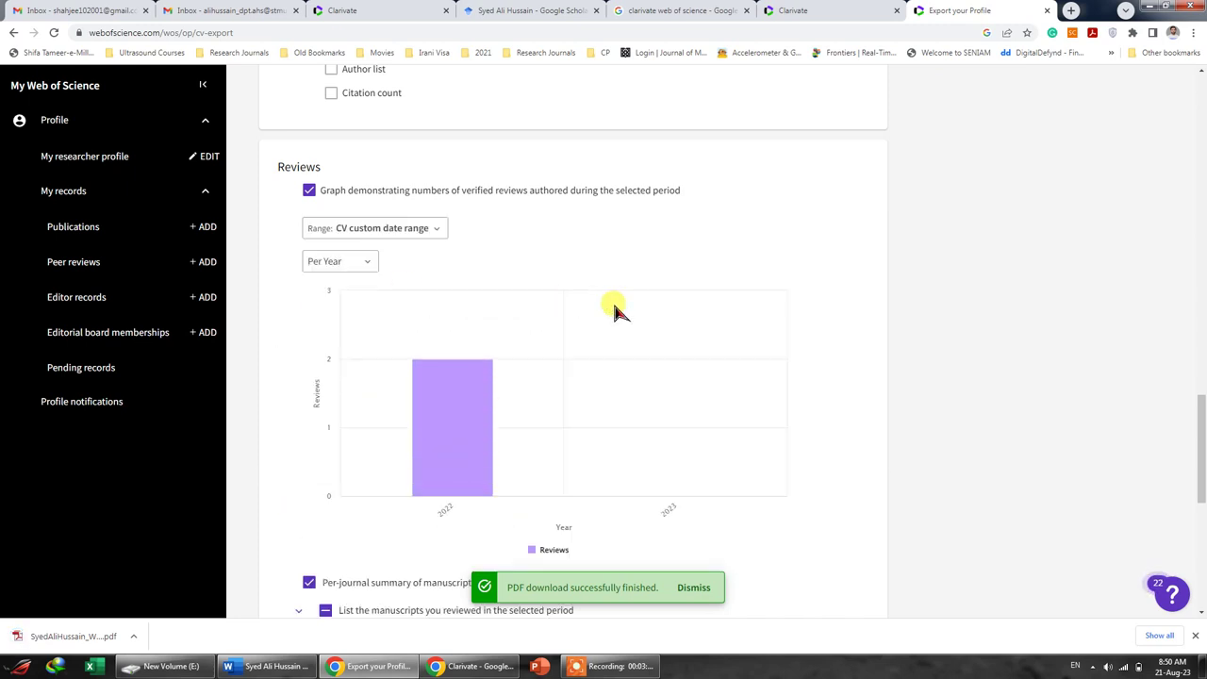
Order publications by Citation count, download the CV PDF and open it
scroll(613, 308, up, 3)
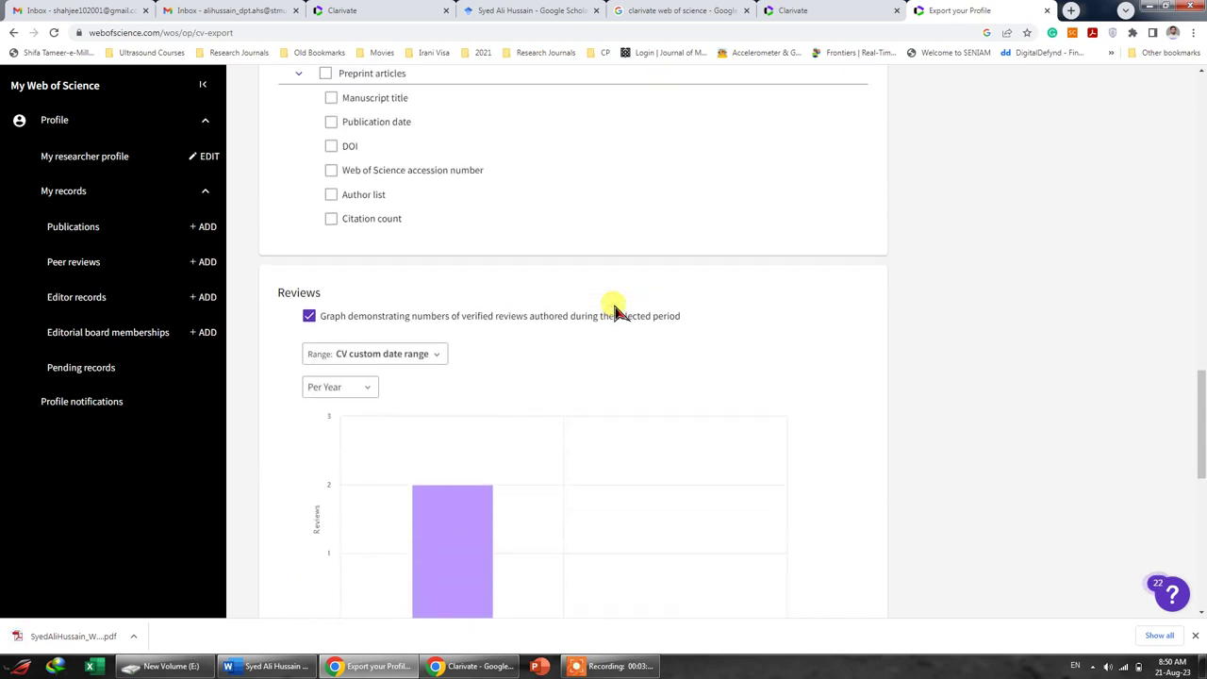
scroll(462, 334, up, 2)
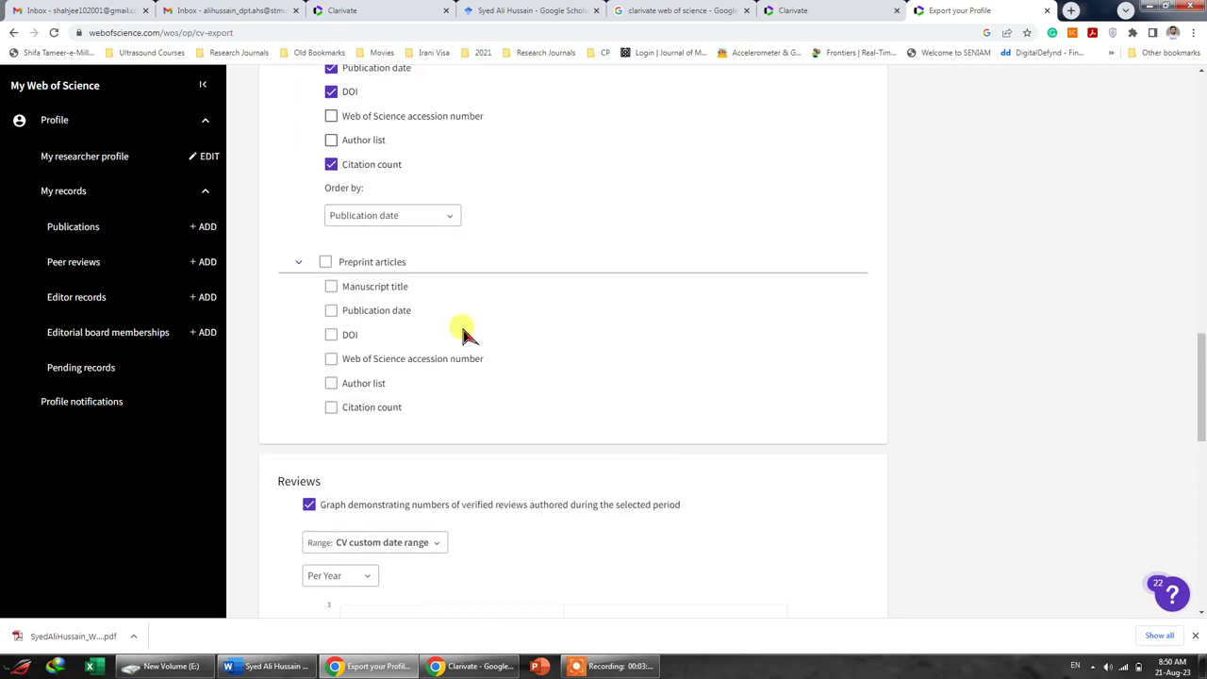
click(449, 217)
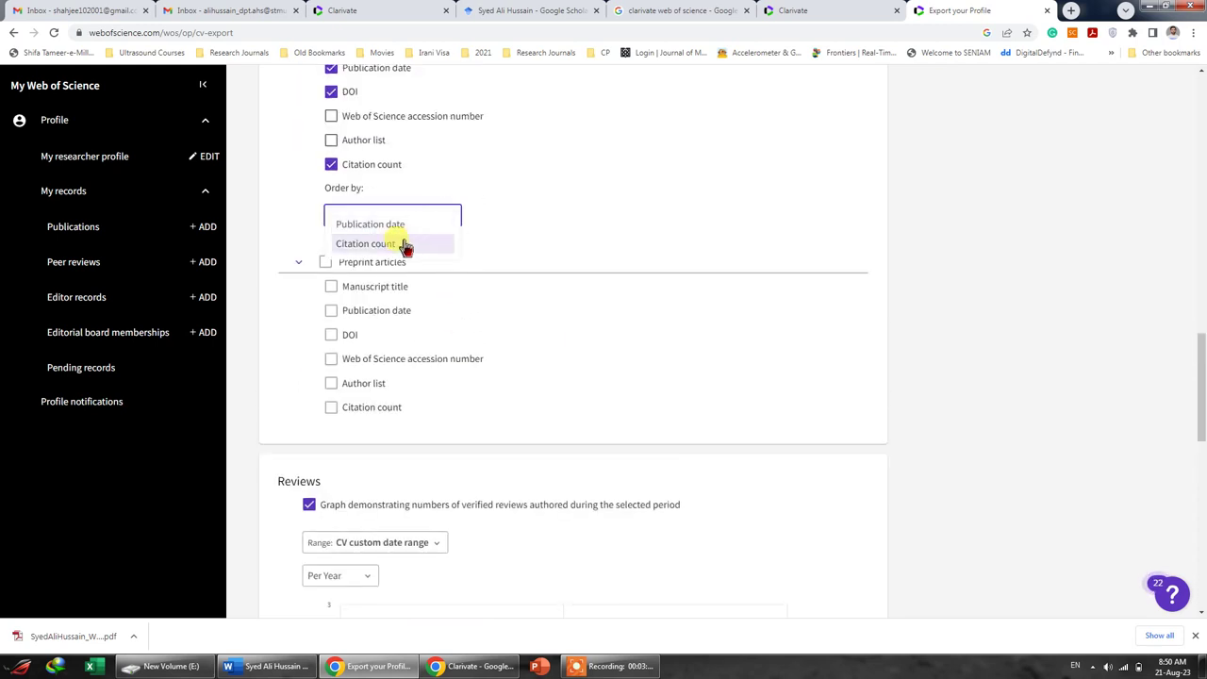
click(406, 243)
scroll(647, 283, down, 5)
scroll(647, 283, up, 3)
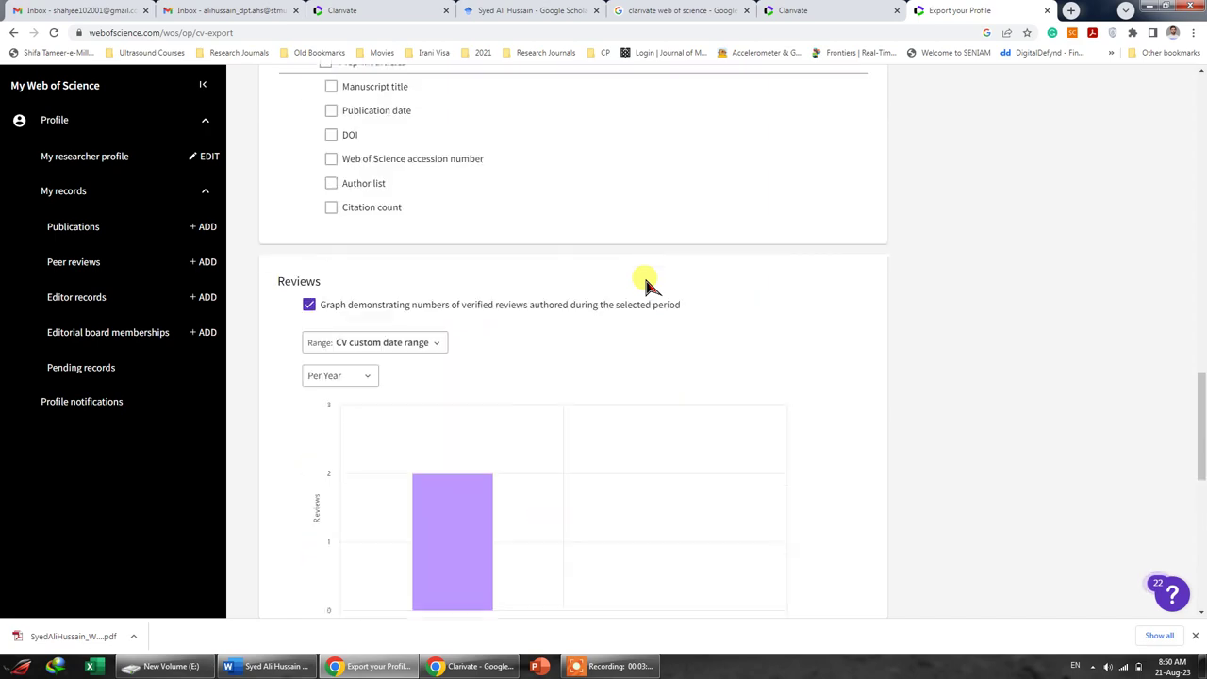
scroll(647, 283, down, 8)
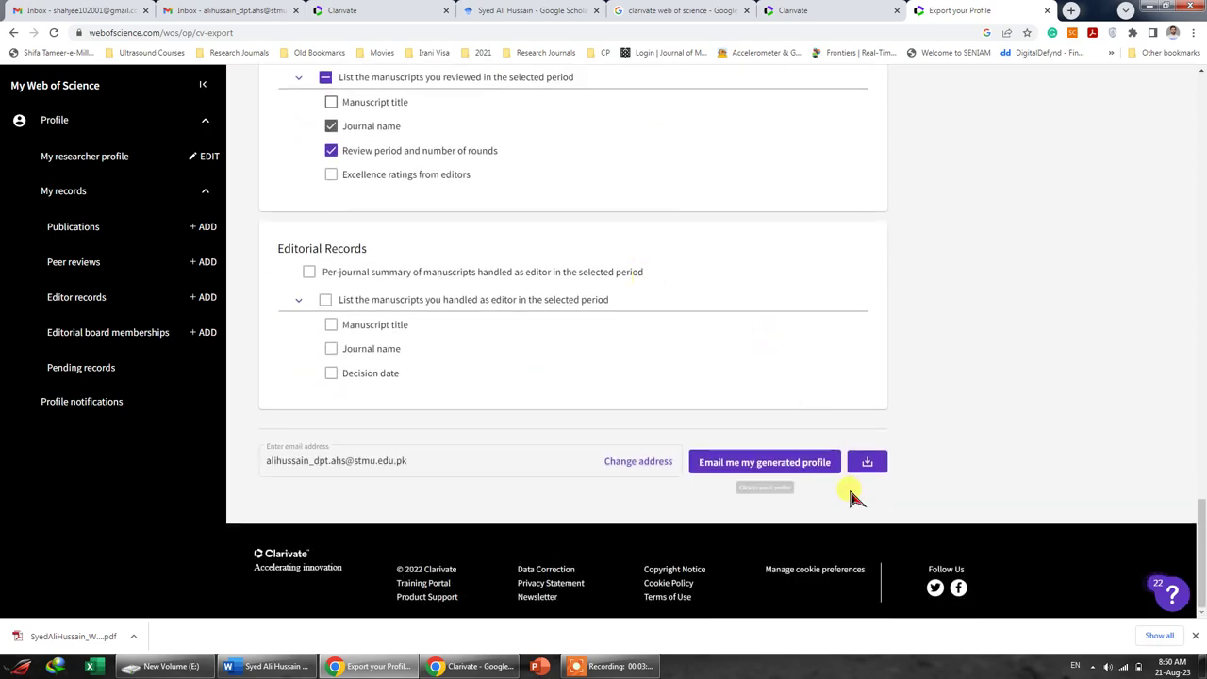
click(867, 470)
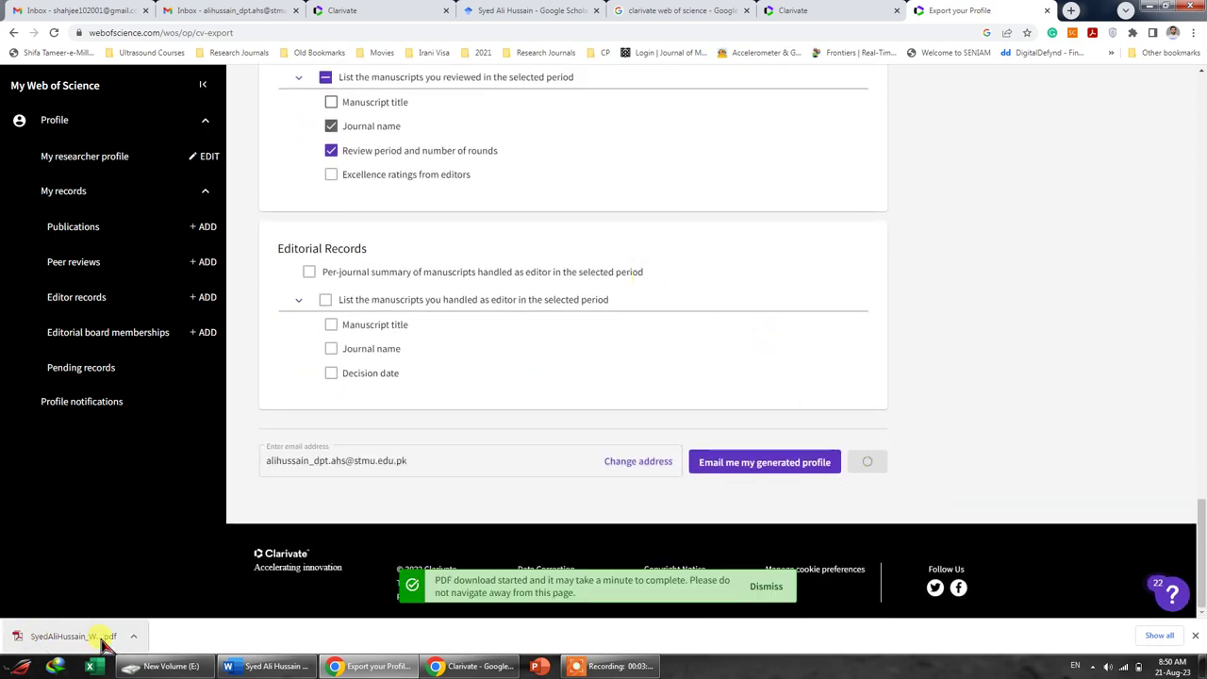
click(89, 637)
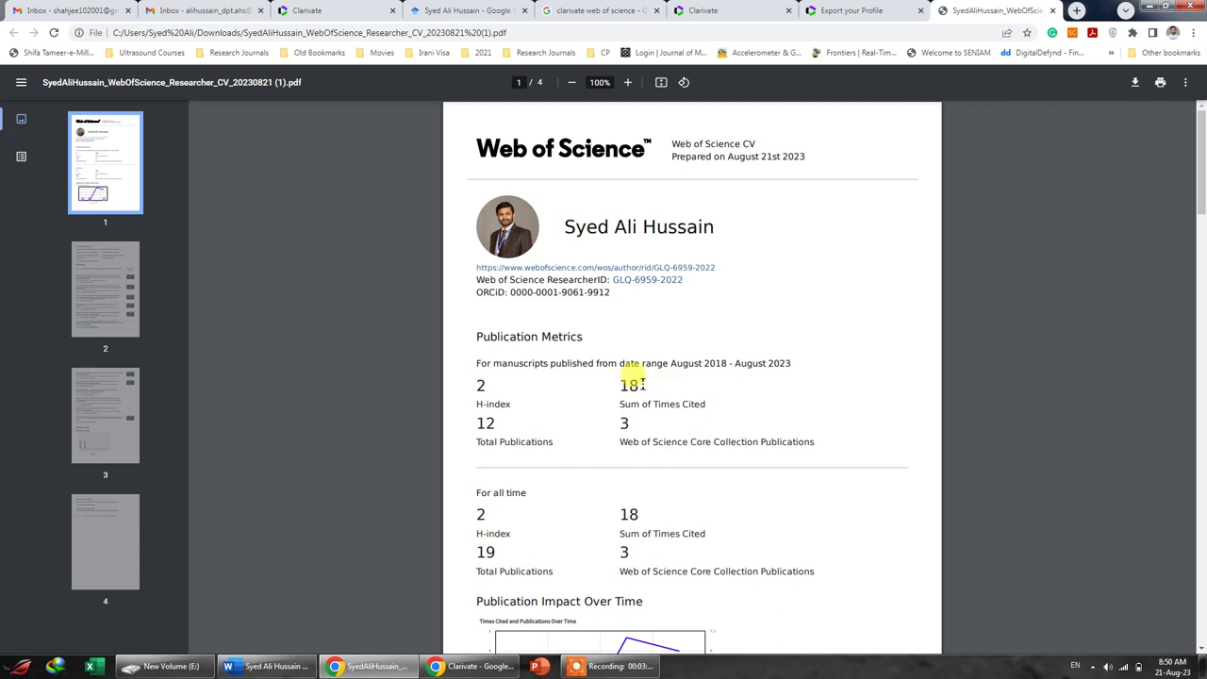
Scroll the CV PDF down to the Publication Impact Over Time chart
scroll(641, 379, down, 2)
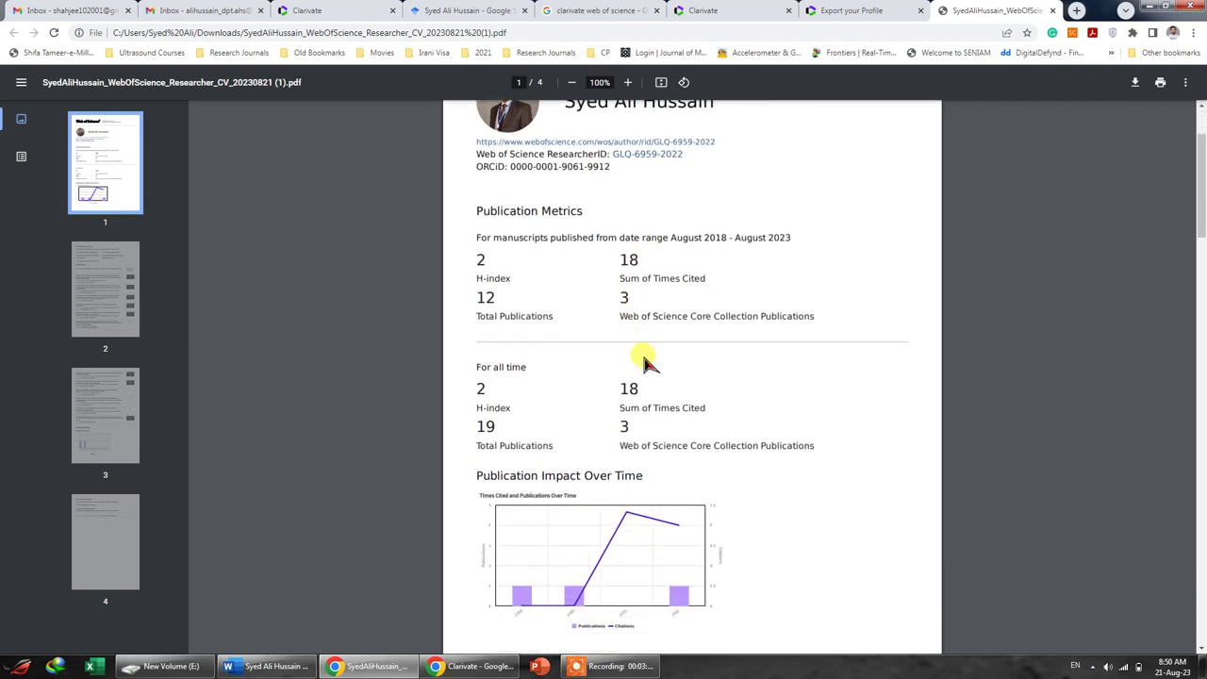
Check the Google Scholar citation counts since 2018, then go back to the Web of Science CV export page
click(585, 11)
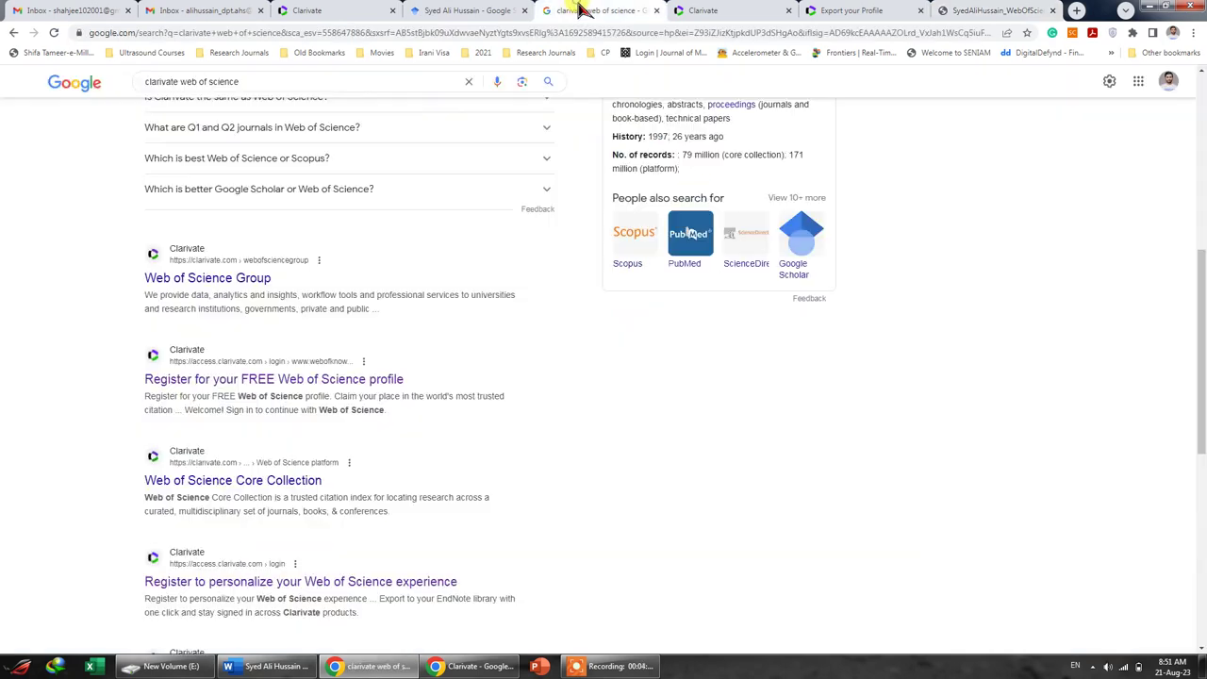
click(486, 9)
click(179, 276)
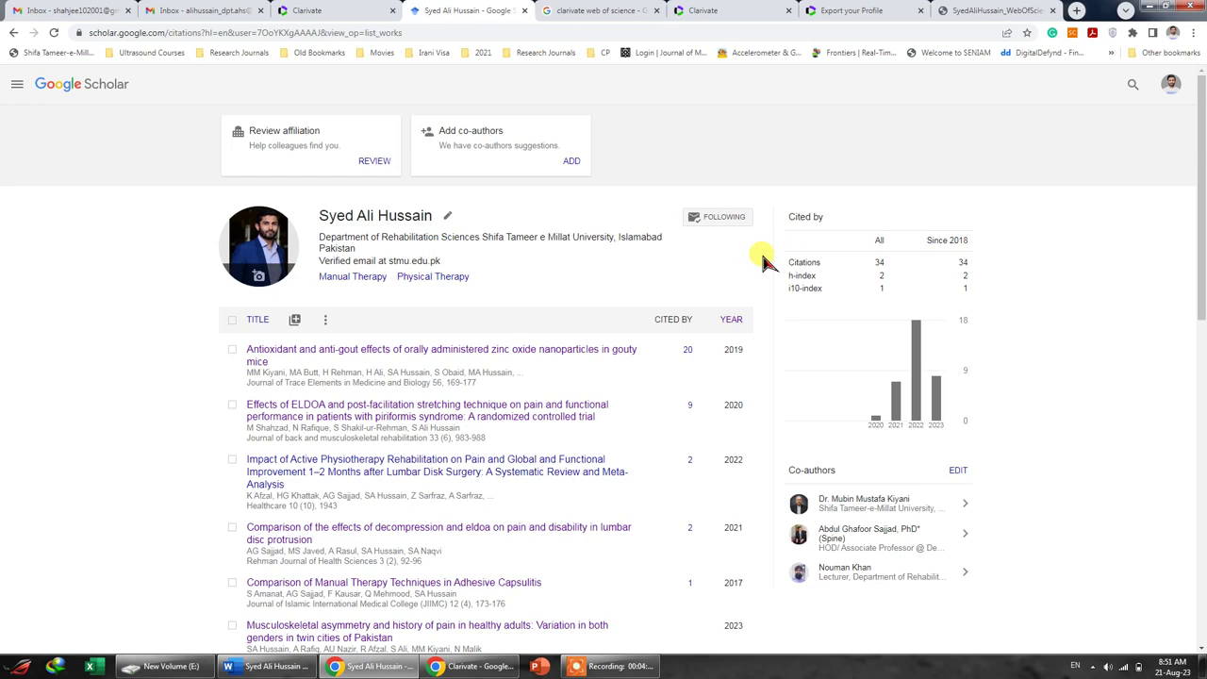
click(811, 266)
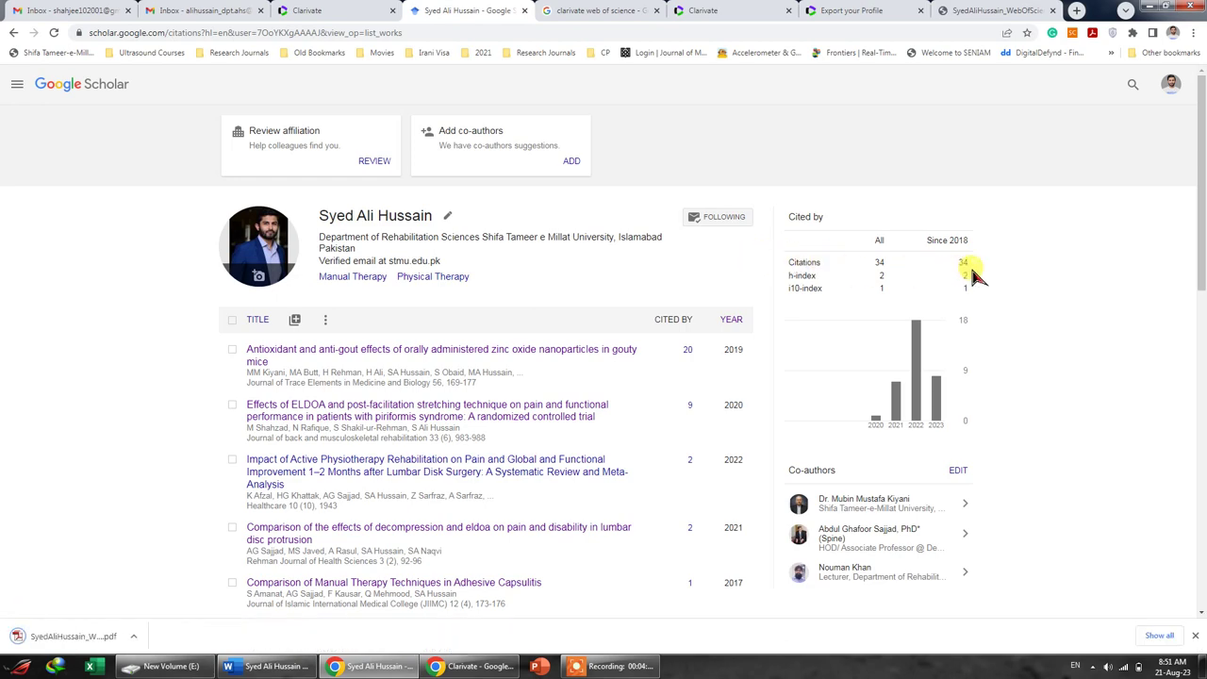
click(731, 10)
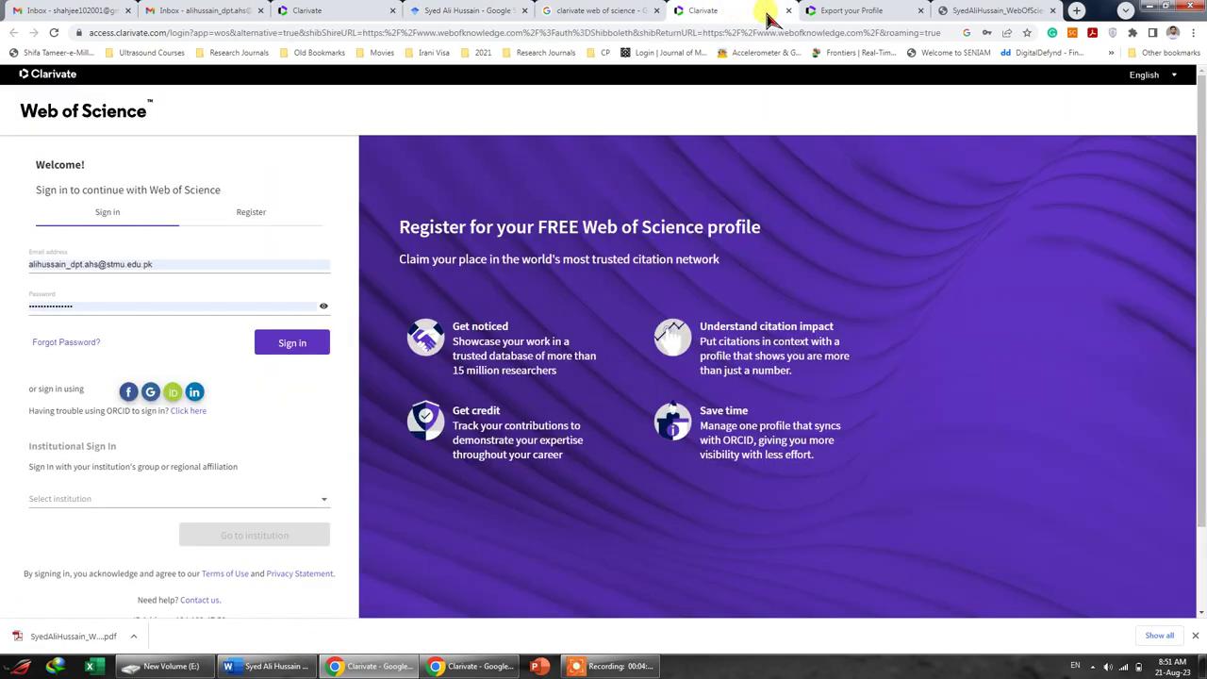
click(836, 10)
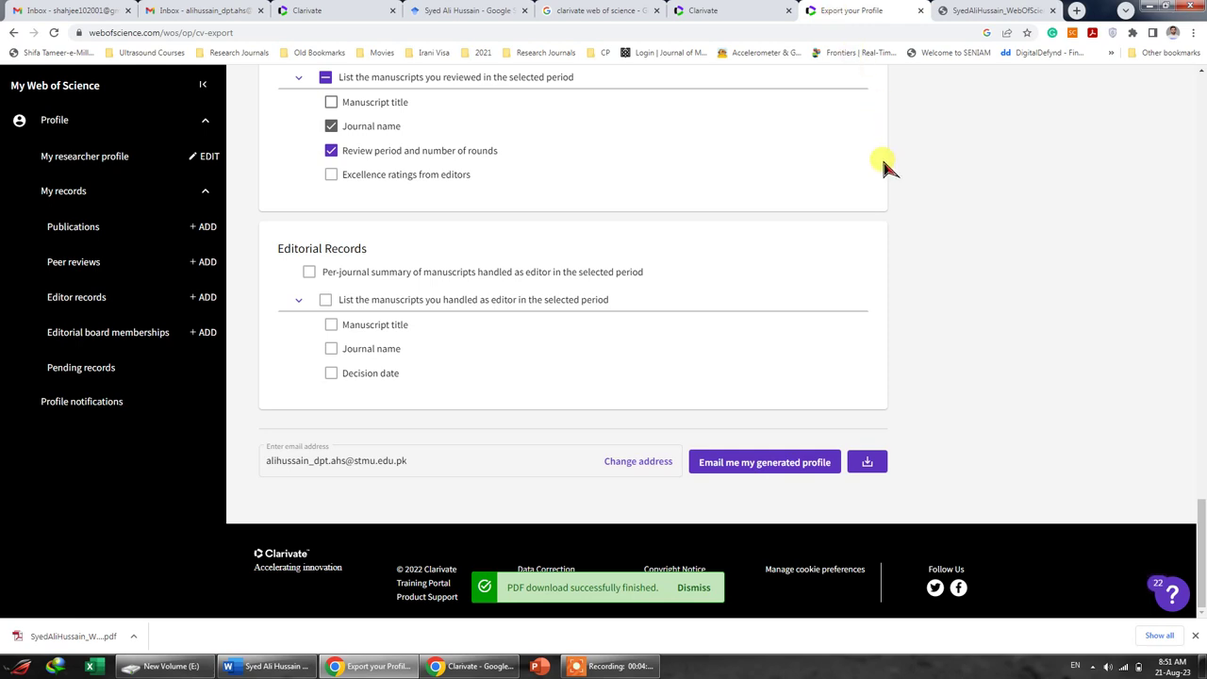
scroll(937, 269, up, 8)
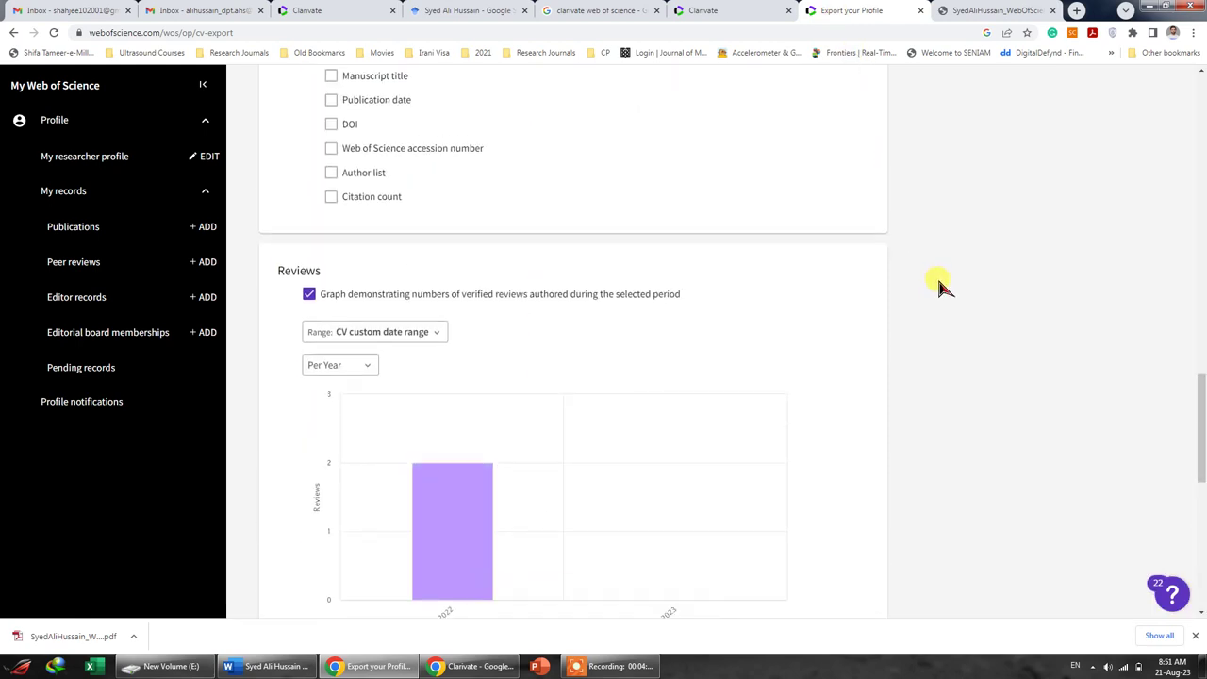
scroll(938, 285, up, 7)
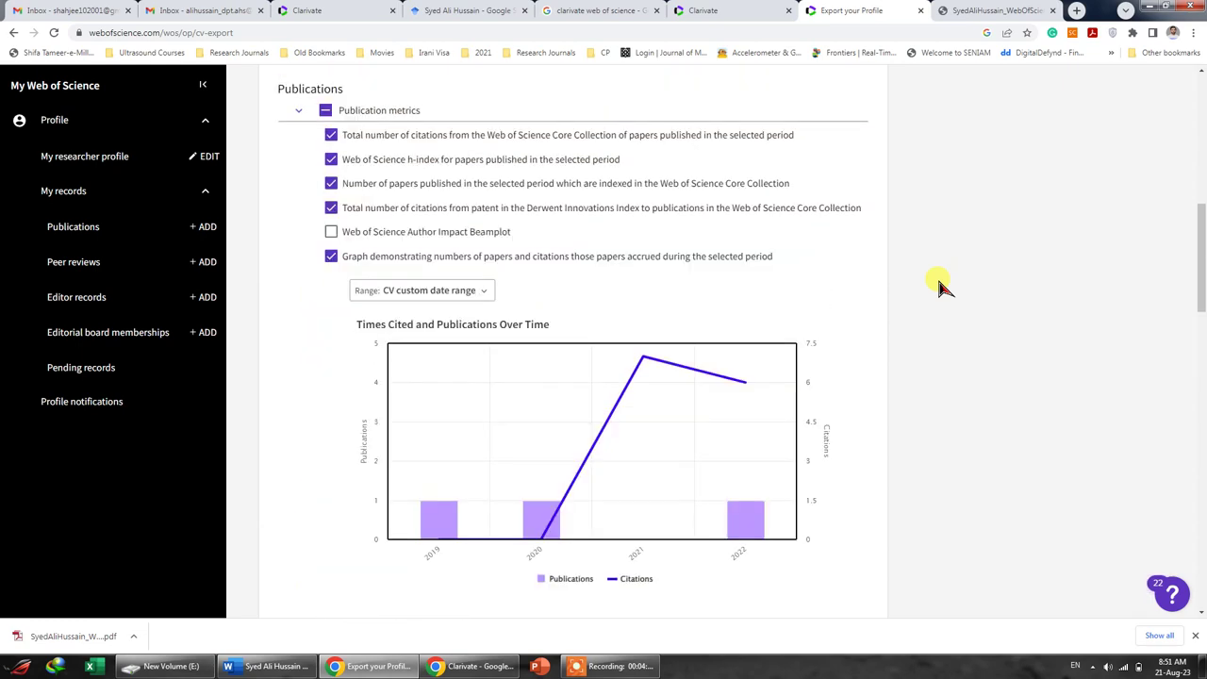
scroll(938, 280, up, 10)
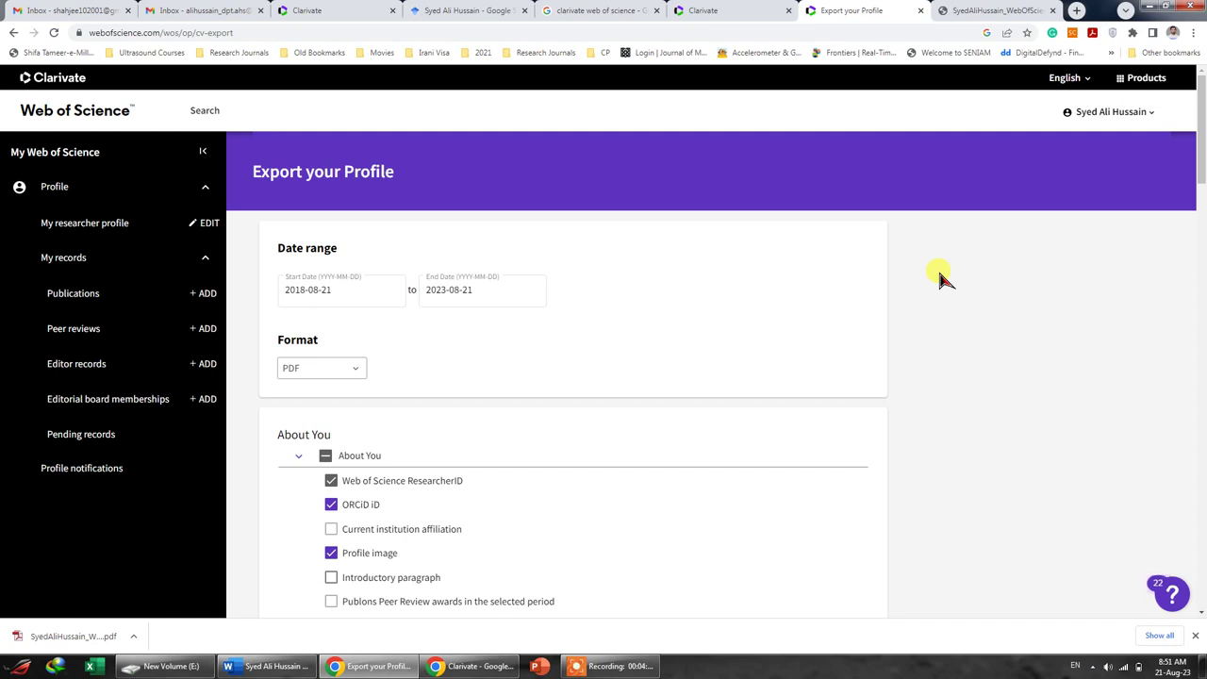
From the account menu, choose End session and log out of Web of Science
click(1151, 119)
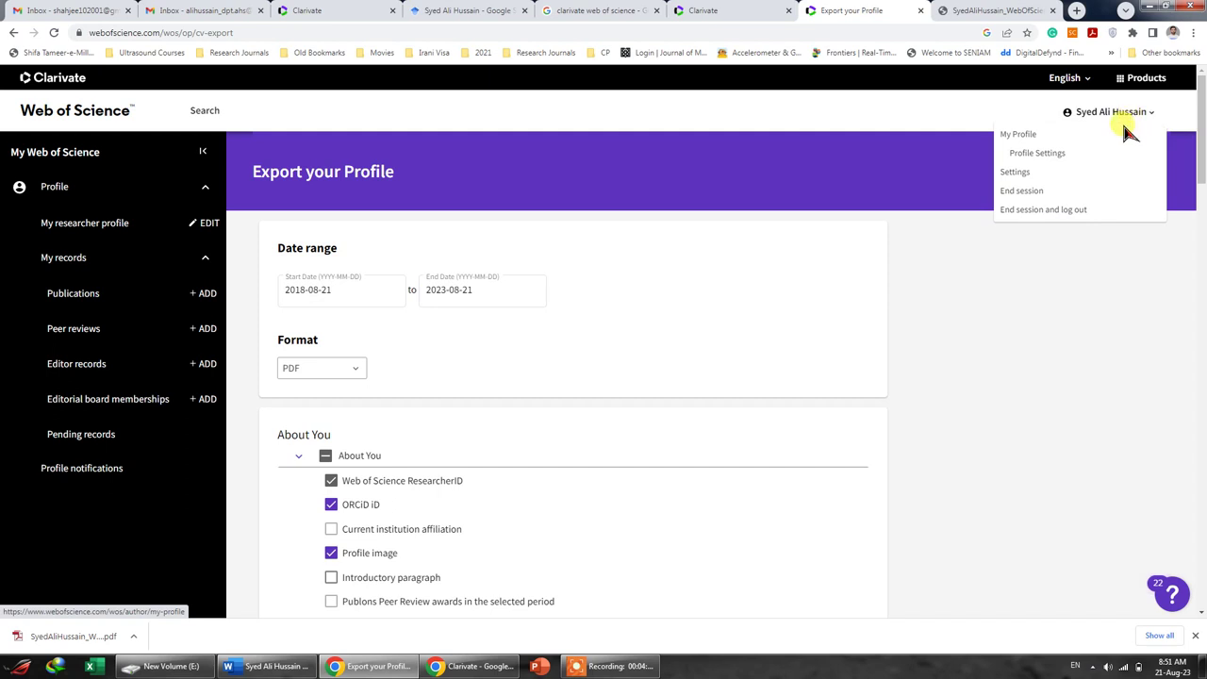
click(1056, 216)
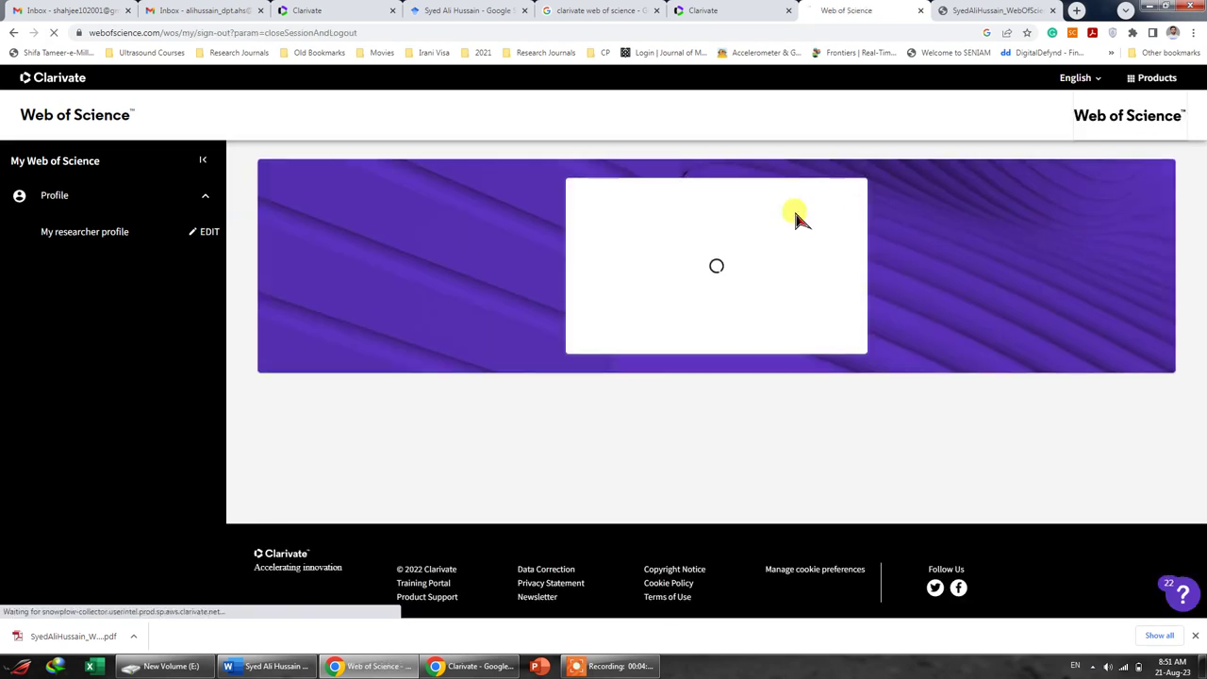